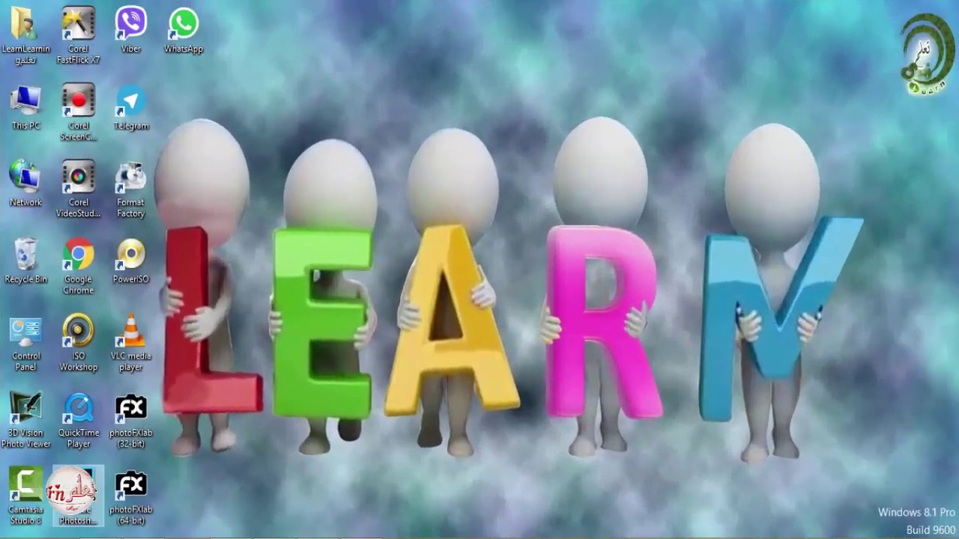
- Launch Adobe Photoshop from the desktop
{"action": "left_click_drag", "start_coordinate": [481, 204], "coordinate": [553, 119]}
{"action": "left_click_drag", "start_coordinate": [636, 81], "coordinate": [567, 97]}
{"action": "double_click", "coordinate": [568, 105]}
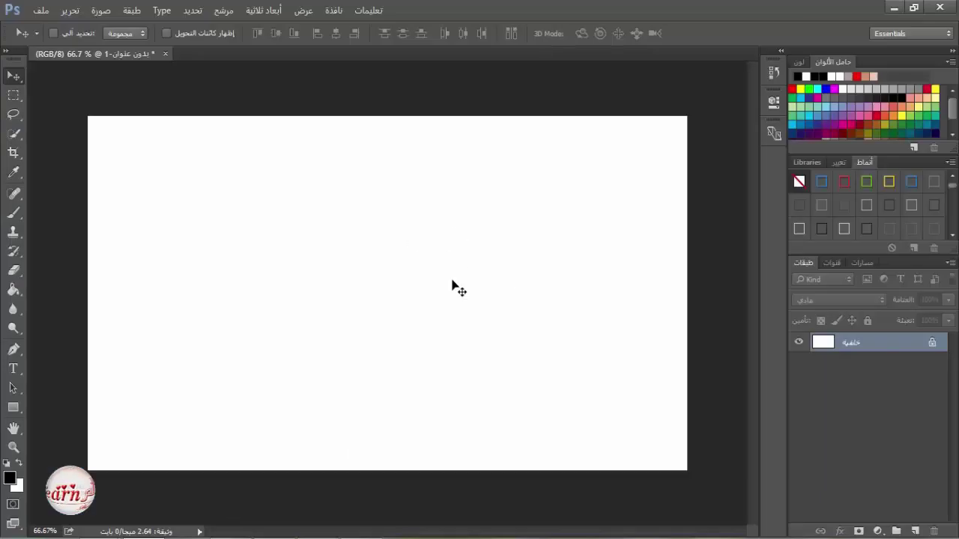
- Check the blank document's width, height and resolution in the Image Size settings
{"action": "left_click", "coordinate": [102, 11]}
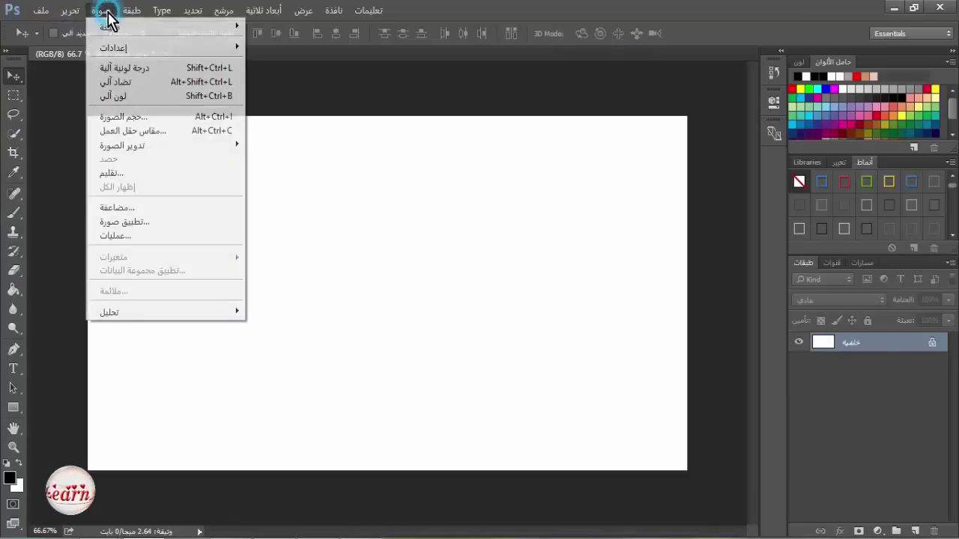
{"action": "left_click", "coordinate": [150, 118]}
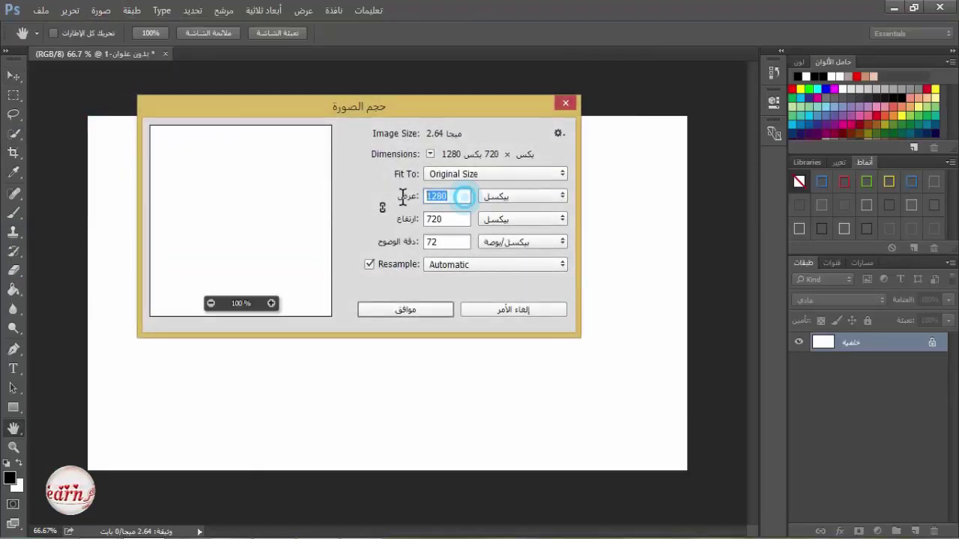
{"action": "left_click_drag", "start_coordinate": [457, 218], "coordinate": [391, 223]}
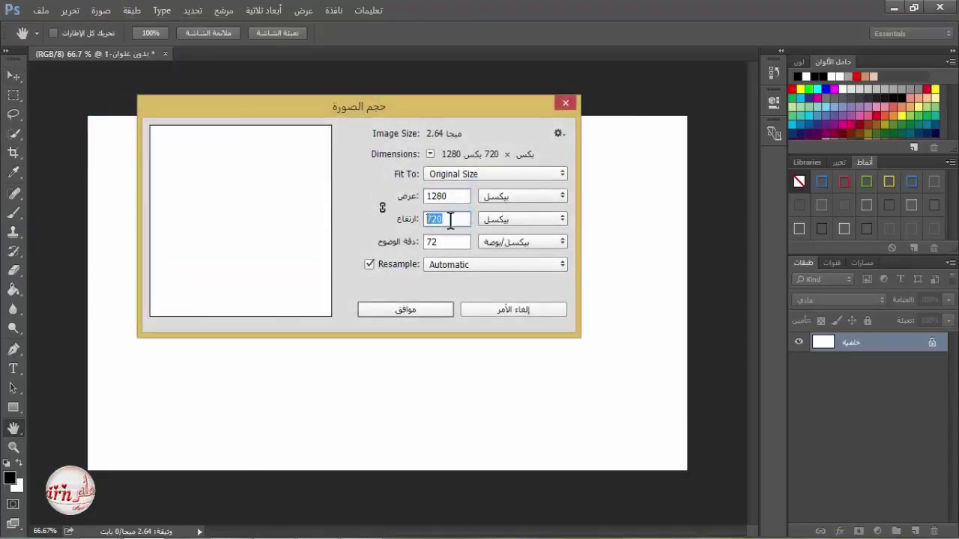
{"action": "left_click_drag", "start_coordinate": [452, 241], "coordinate": [363, 241]}
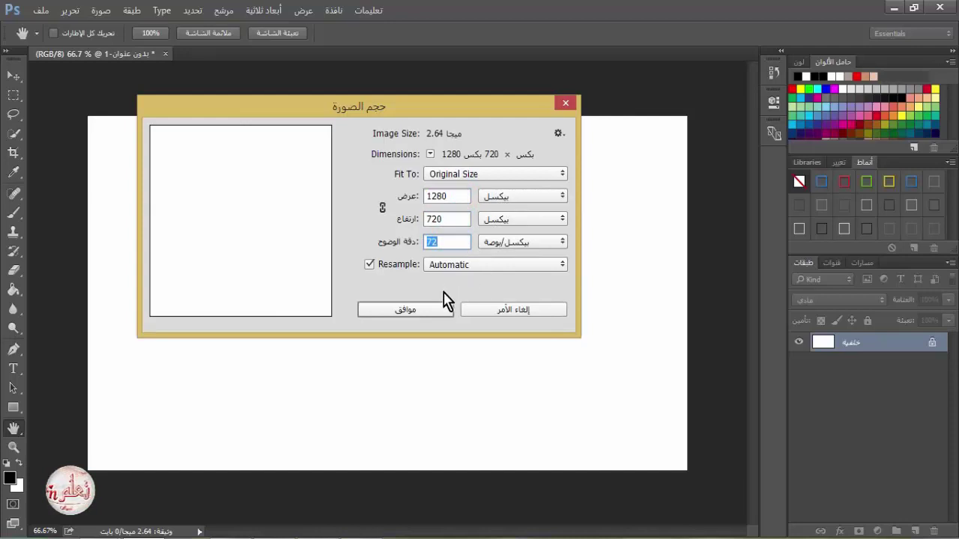
{"action": "left_click", "coordinate": [423, 311]}
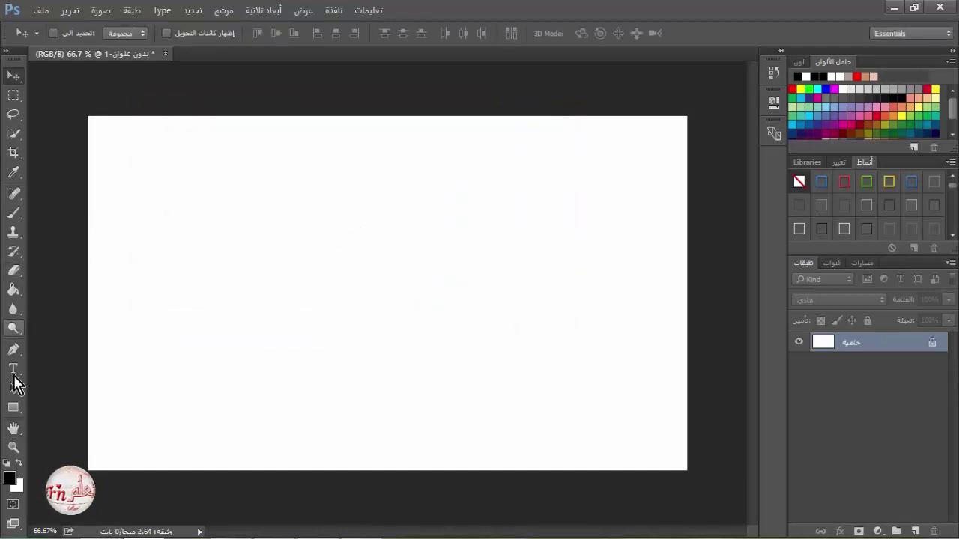
- Draw a Pen path of three hill-like arches across the lower part of the canvas, with sharp corners between them
{"action": "left_click", "coordinate": [14, 349]}
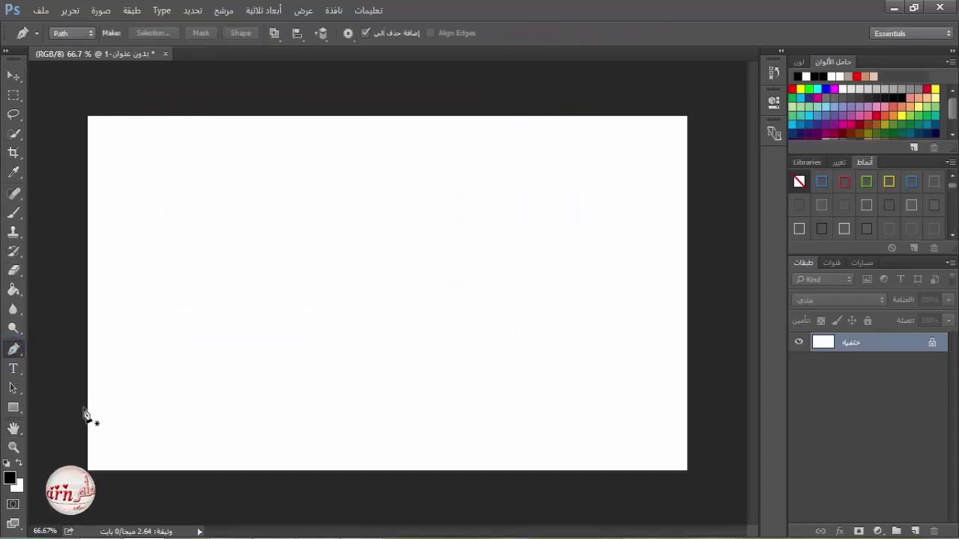
{"action": "left_click", "coordinate": [83, 408]}
{"action": "left_click_drag", "start_coordinate": [317, 408], "coordinate": [406, 537]}
{"action": "left_click", "coordinate": [318, 409]}
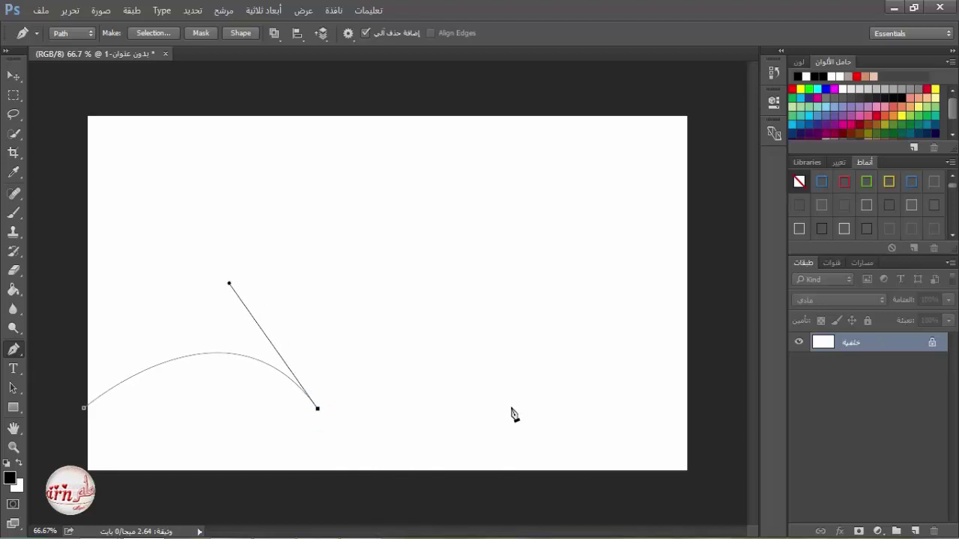
{"action": "left_click_drag", "start_coordinate": [517, 408], "coordinate": [527, 516]}
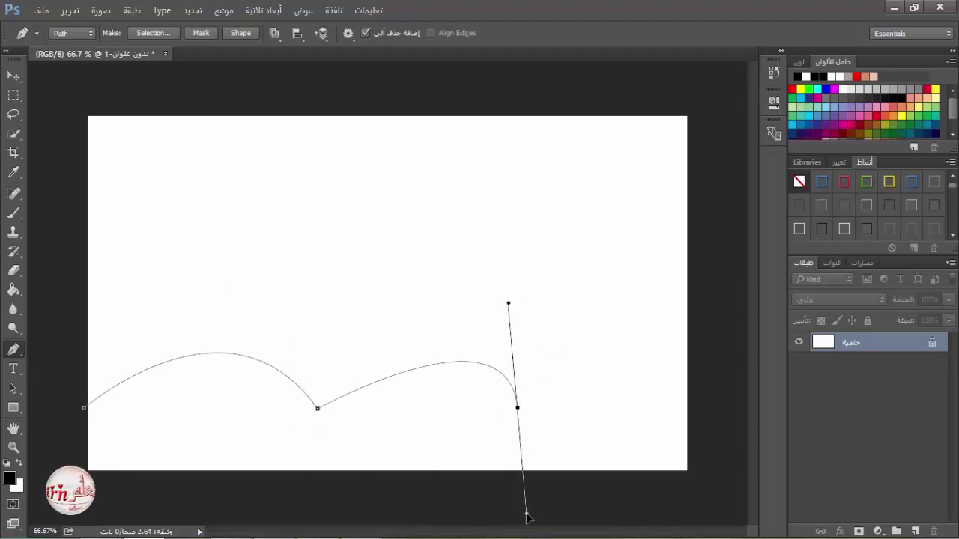
{"action": "left_click", "coordinate": [518, 409], "text": "alt"}
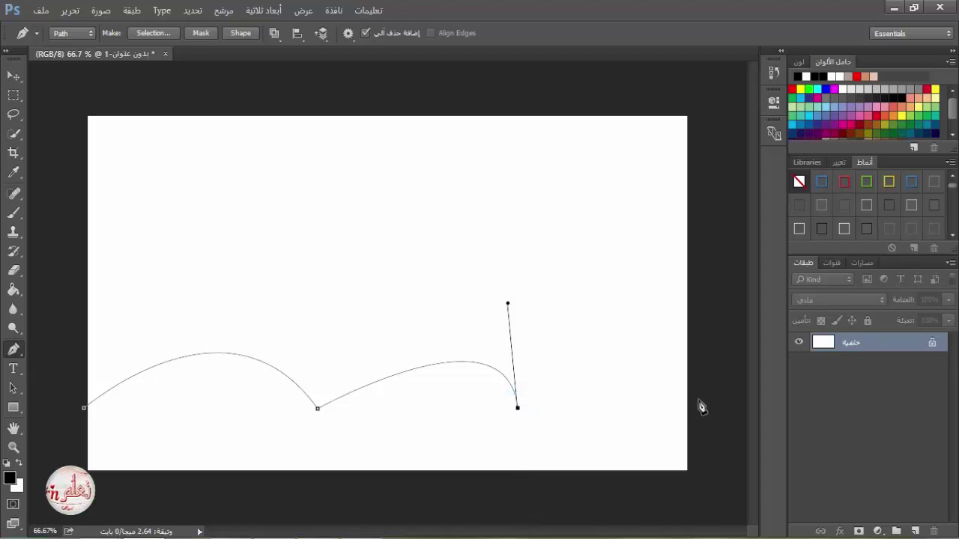
{"action": "left_click_drag", "start_coordinate": [699, 400], "coordinate": [767, 535]}
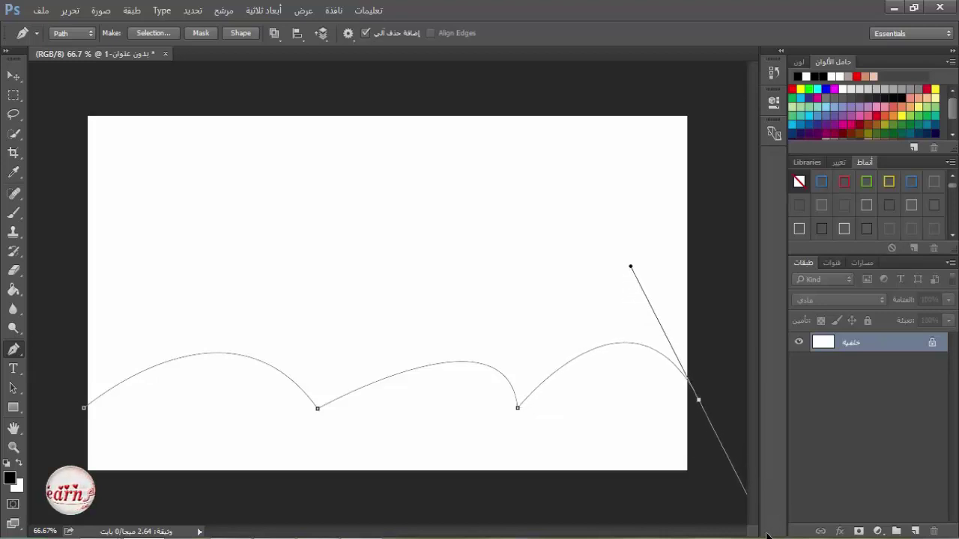
{"action": "left_click", "coordinate": [699, 400], "text": "alt"}
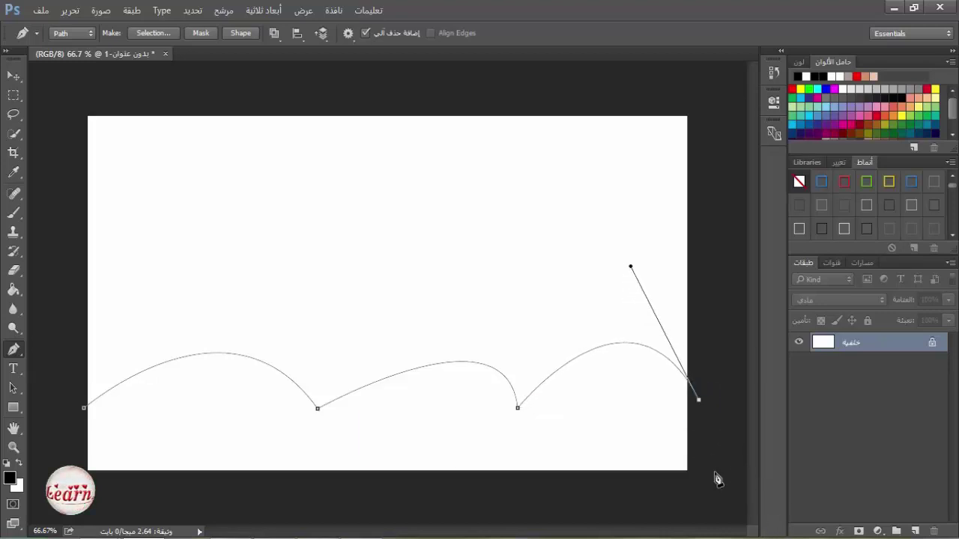
- Close the hill path outside the canvas's lower edge and convert it into a selection
{"action": "left_click", "coordinate": [715, 473]}
{"action": "left_click", "coordinate": [715, 509]}
{"action": "left_click", "coordinate": [73, 504]}
{"action": "left_click", "coordinate": [62, 448]}
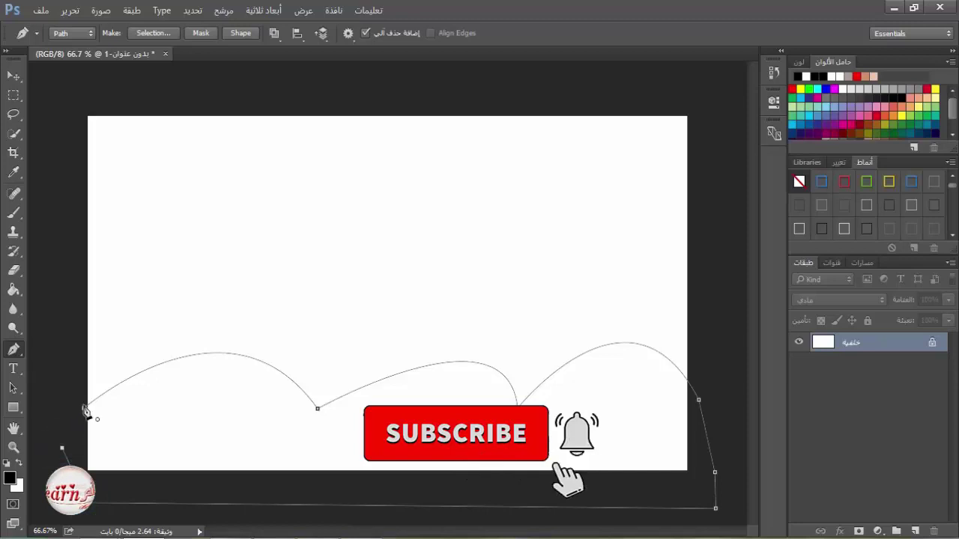
{"action": "left_click", "coordinate": [84, 408]}
{"action": "right_click", "coordinate": [183, 421]}
{"action": "left_click", "coordinate": [232, 114]}
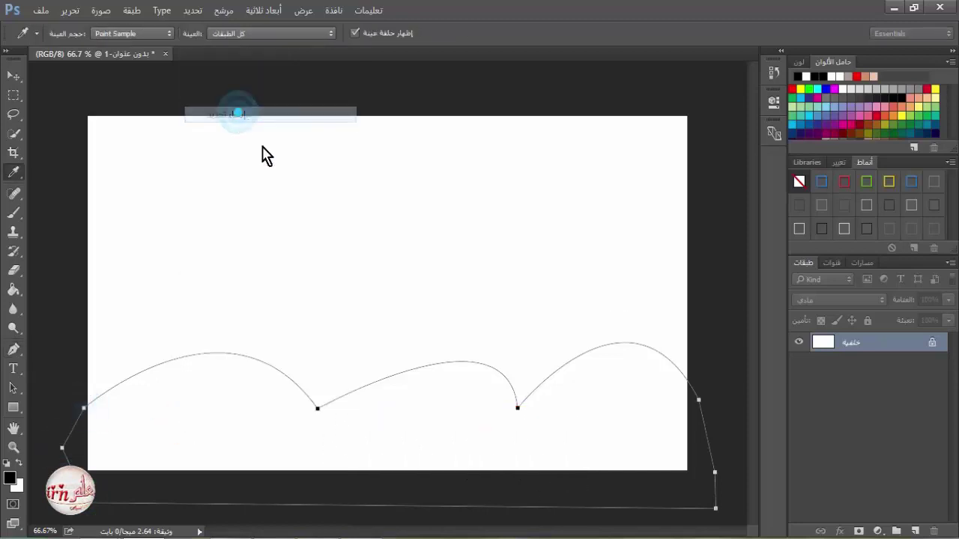
{"action": "left_click", "coordinate": [428, 156]}
- Paint the hill selection solid black with the 390 px brush and deselect it
{"action": "left_click", "coordinate": [15, 217]}
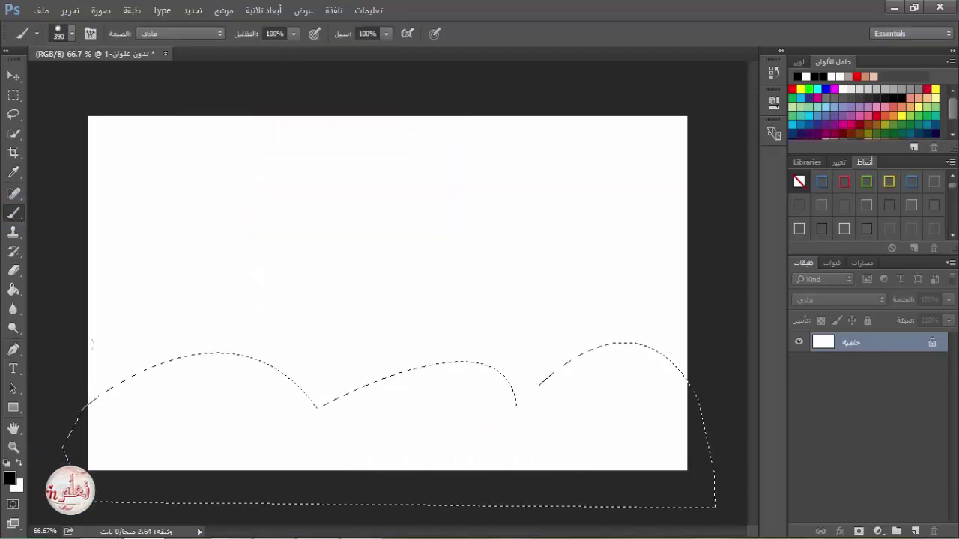
{"action": "mouse_move", "coordinate": [136, 432]}
{"action": "left_mouse_down"}
{"action": "mouse_move", "coordinate": [458, 336]}
{"action": "mouse_move", "coordinate": [637, 419]}
{"action": "left_mouse_up"}
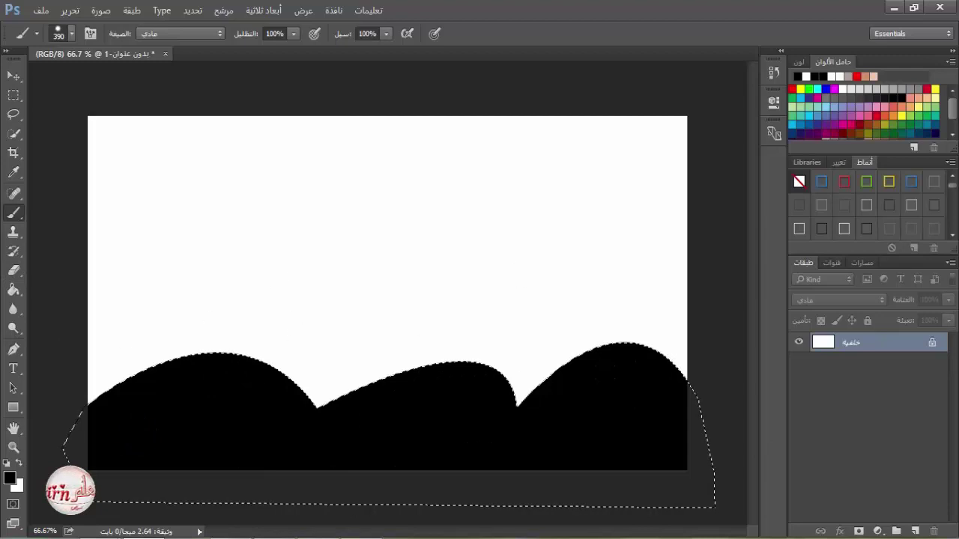
{"action": "left_click", "coordinate": [15, 99]}
{"action": "left_click", "coordinate": [48, 150]}
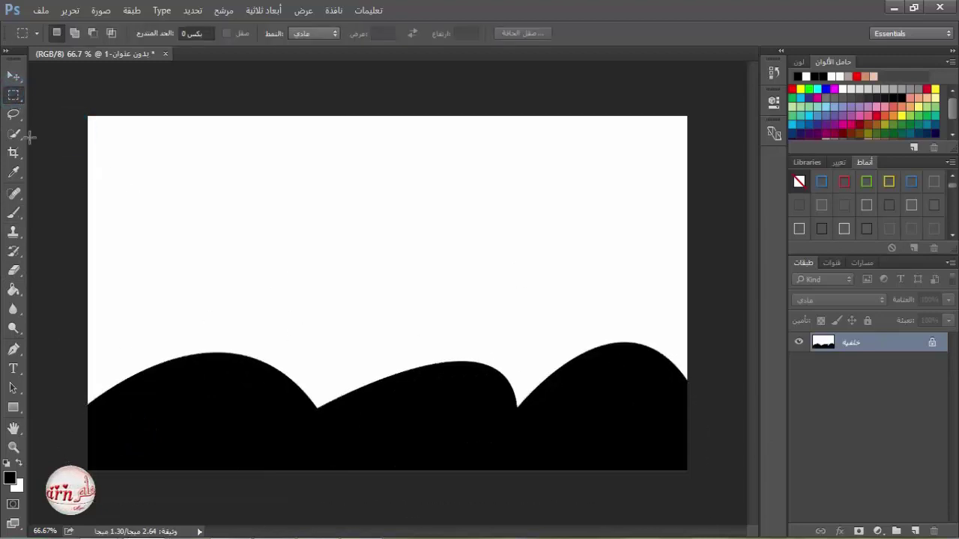
- Create a new layer for the animals and replace the current brushes with the الحيوانات الفيكتورية set
{"action": "left_click", "coordinate": [14, 212]}
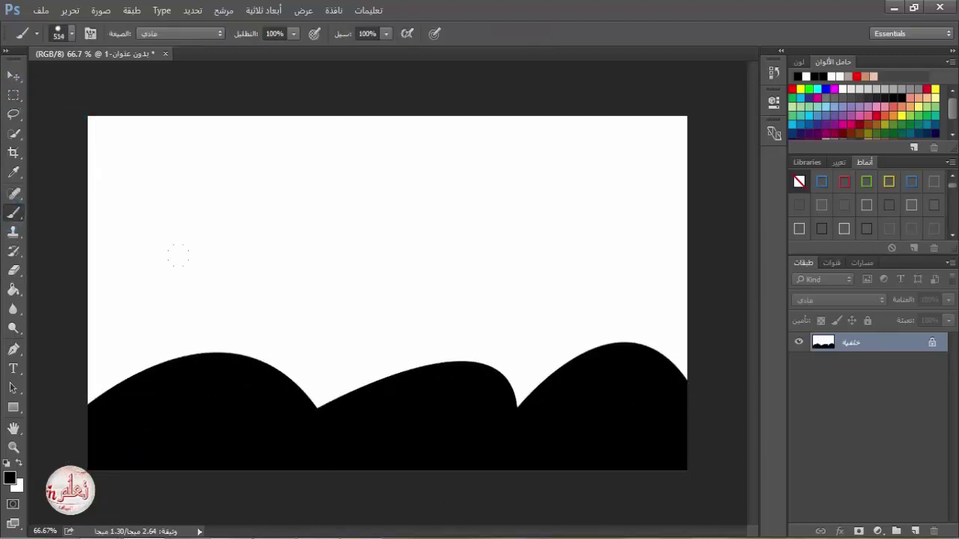
{"action": "left_click", "coordinate": [914, 531]}
{"action": "right_click", "coordinate": [363, 224]}
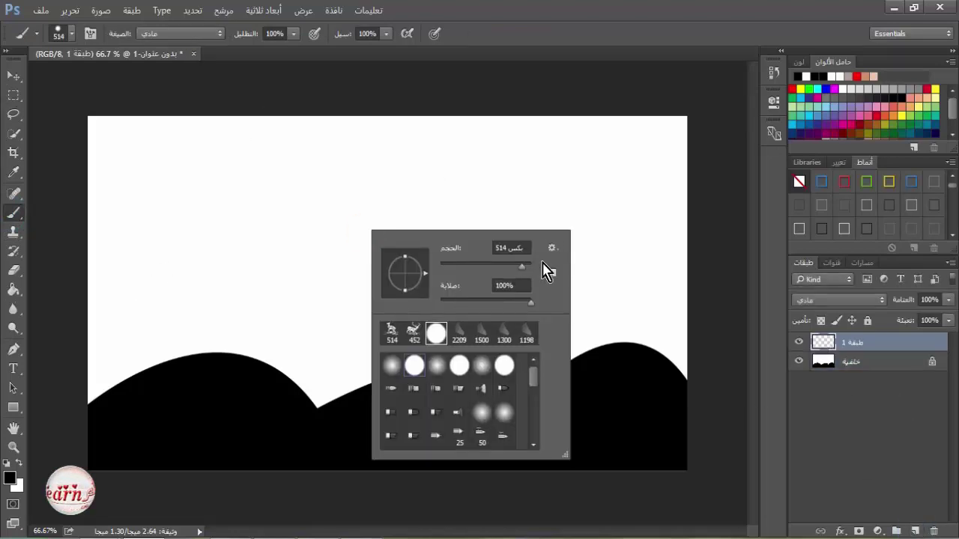
{"action": "left_click", "coordinate": [552, 244]}
{"action": "left_click", "coordinate": [375, 222]}
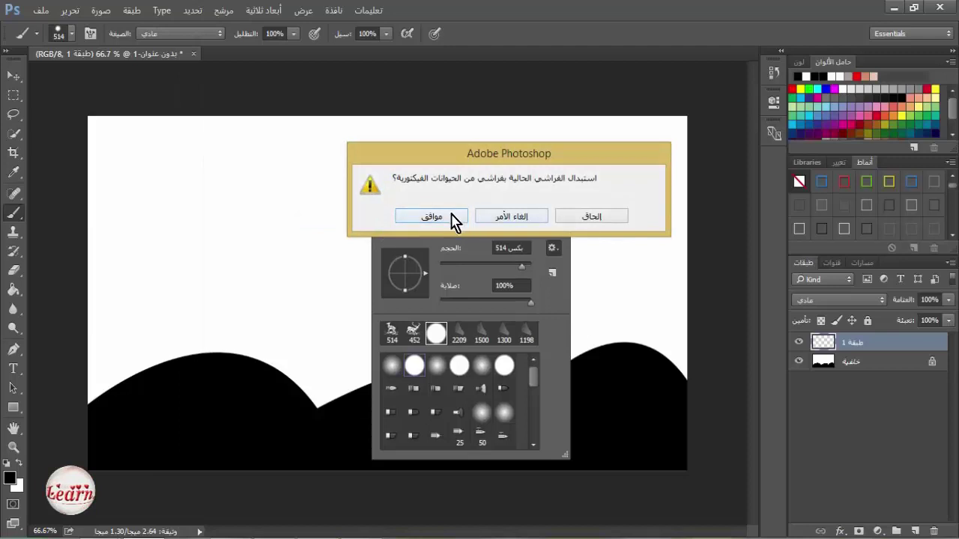
{"action": "left_click", "coordinate": [399, 221]}
- Stamp an antlered deer above the valley between the first two hills, using the 960 animal brush at 452 px
{"action": "scroll", "coordinate": [398, 409], "scroll_direction": "down", "scroll_amount": 5}
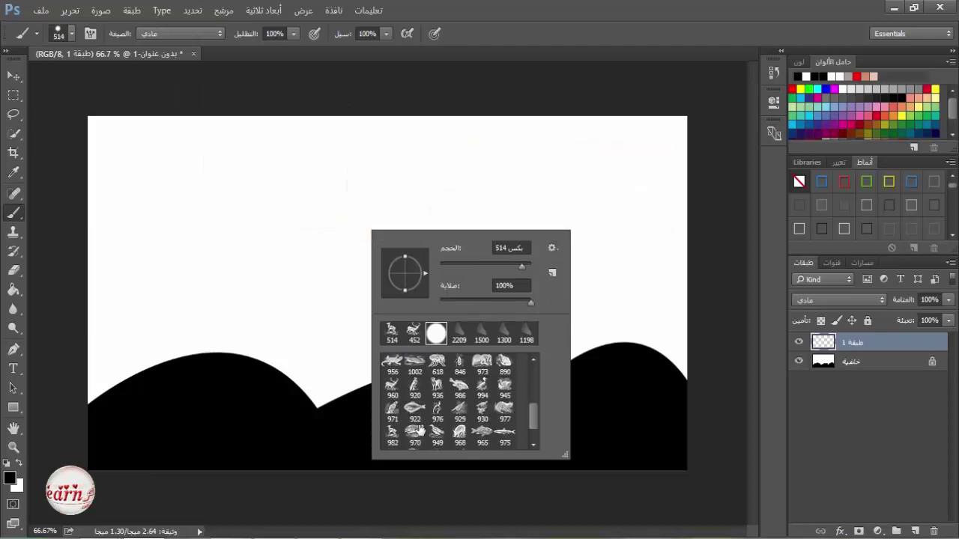
{"action": "scroll", "coordinate": [417, 432], "scroll_direction": "up", "scroll_amount": 1}
{"action": "left_click", "coordinate": [392, 396]}
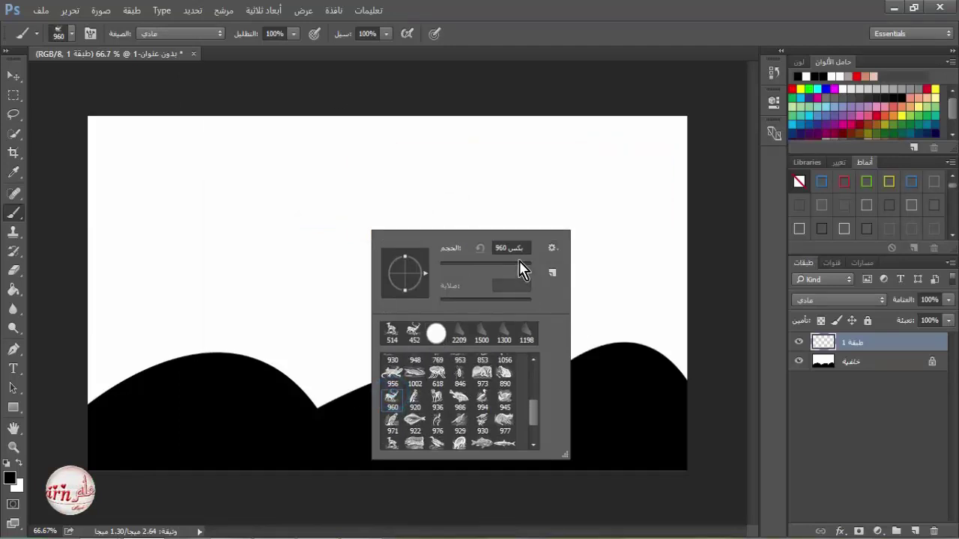
{"action": "left_click_drag", "start_coordinate": [523, 266], "coordinate": [519, 268]}
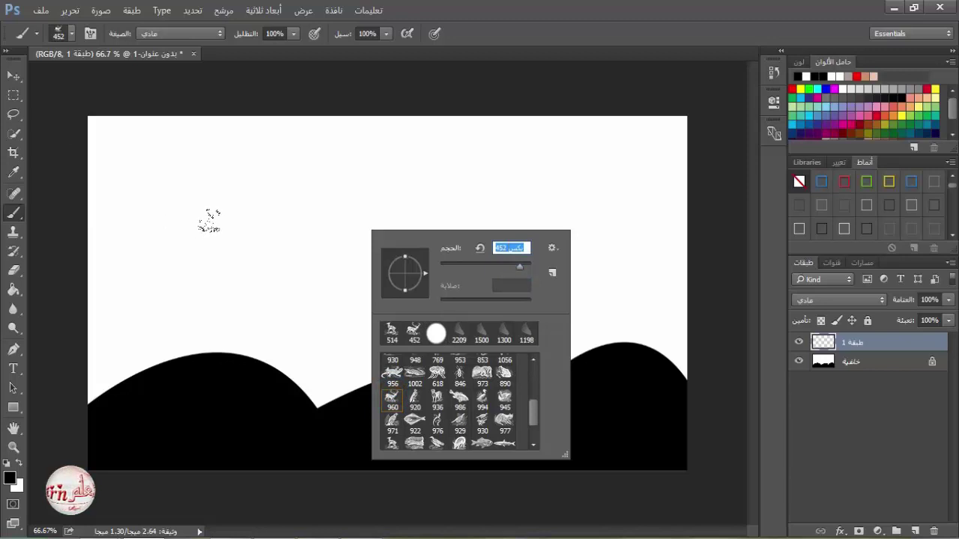
{"action": "left_click", "coordinate": [300, 309]}
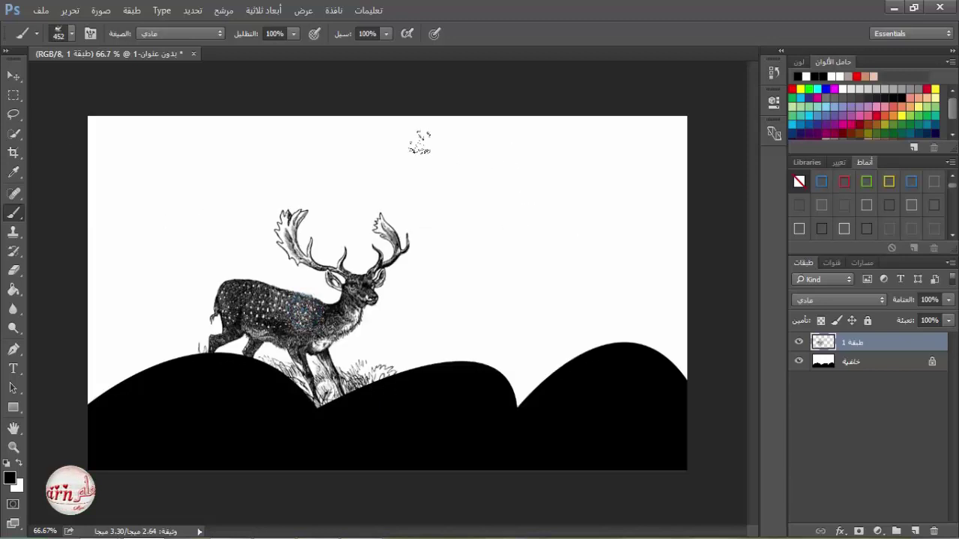
- Stamp a second, antlerless deer facing the first one above the middle hill, using the 982 brush at 491 px
{"action": "right_click", "coordinate": [521, 231]}
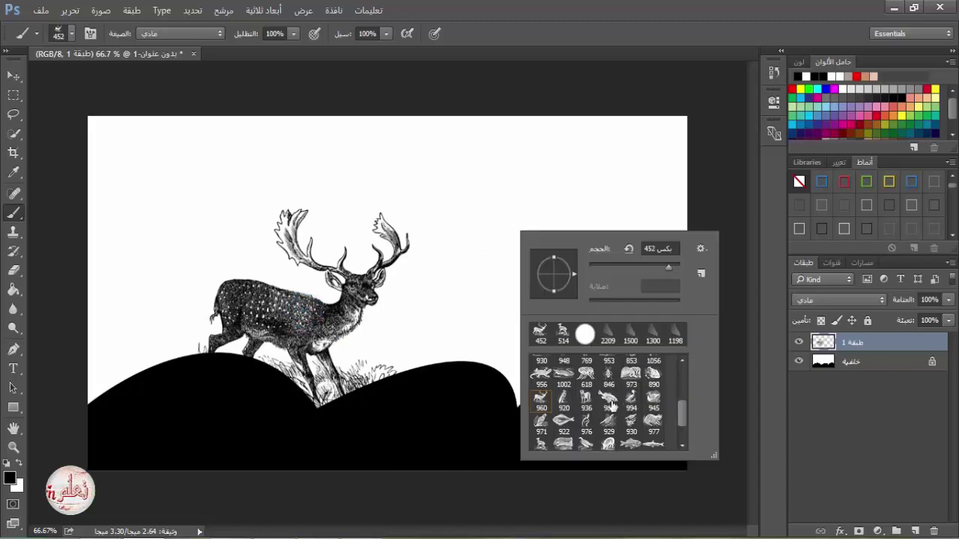
{"action": "scroll", "coordinate": [612, 405], "scroll_direction": "down", "scroll_amount": 2}
{"action": "left_click", "coordinate": [540, 412]}
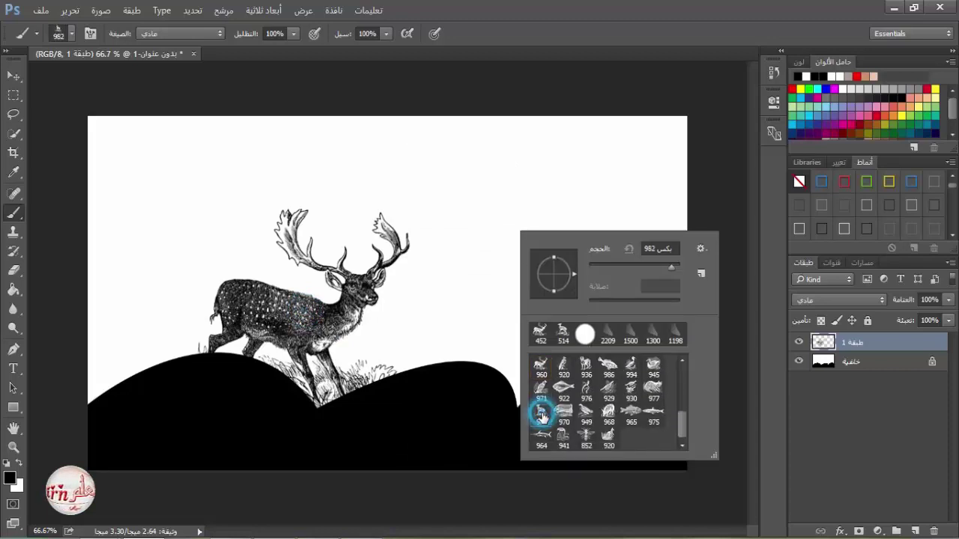
{"action": "left_click", "coordinate": [670, 267]}
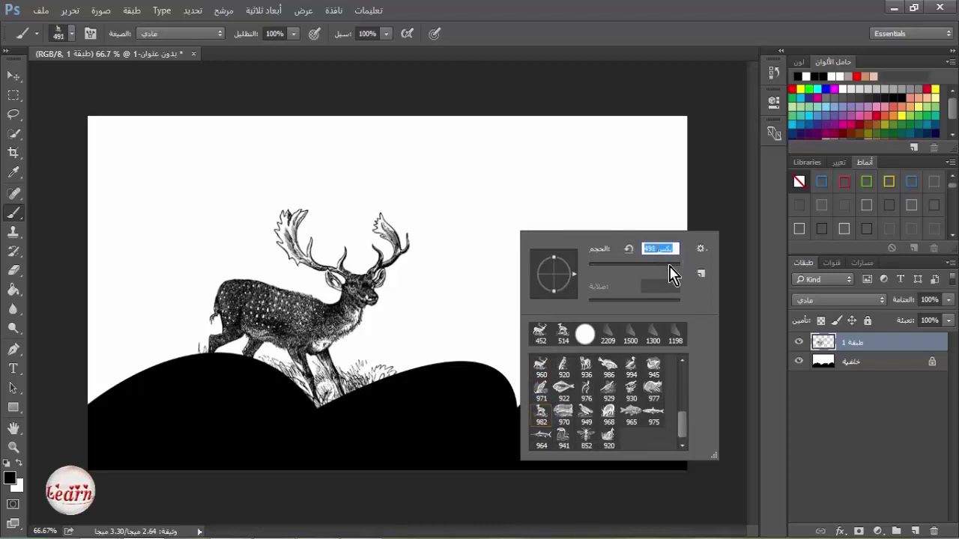
{"action": "left_click", "coordinate": [658, 28]}
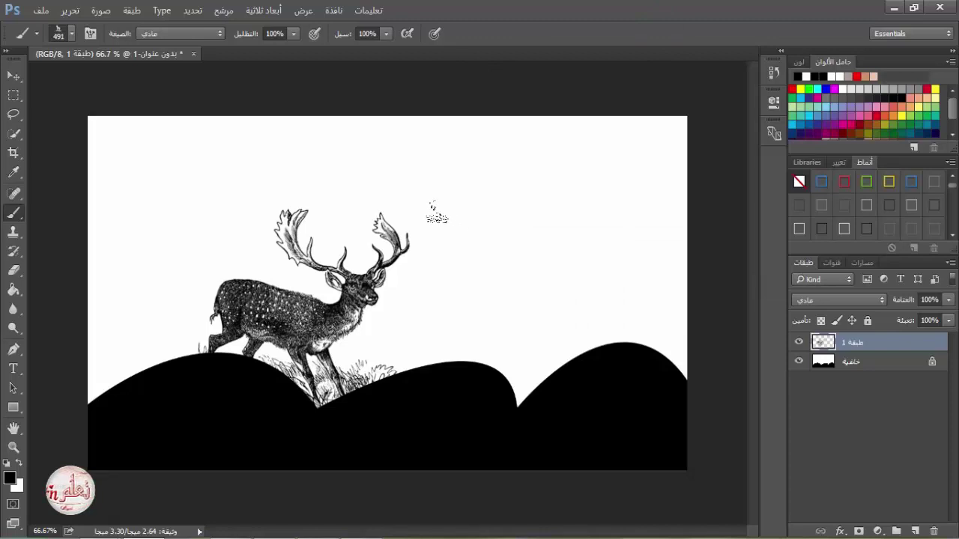
{"action": "left_click", "coordinate": [496, 311]}
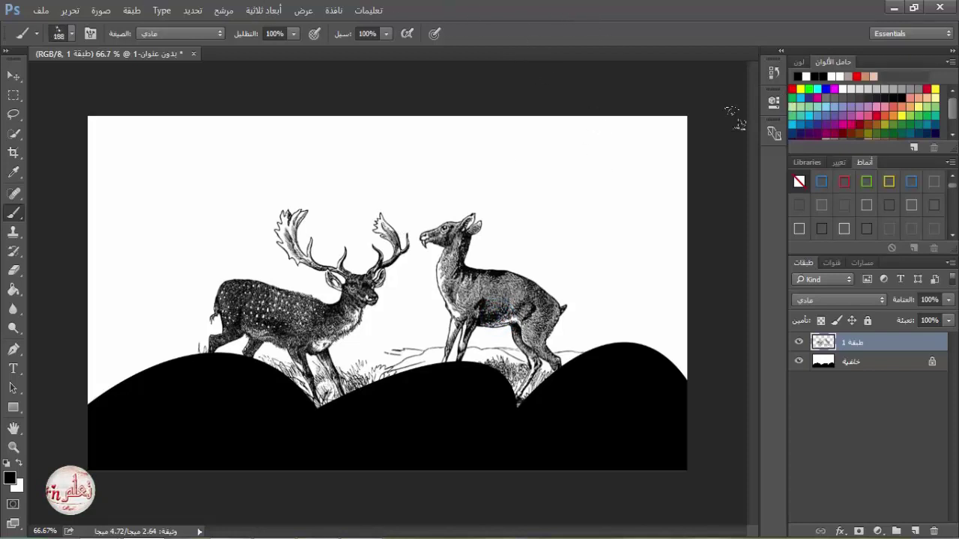
- Add a new layer and stamp two flying birds at 188 px in the sky above the antlered deer
{"action": "left_click", "coordinate": [915, 531]}
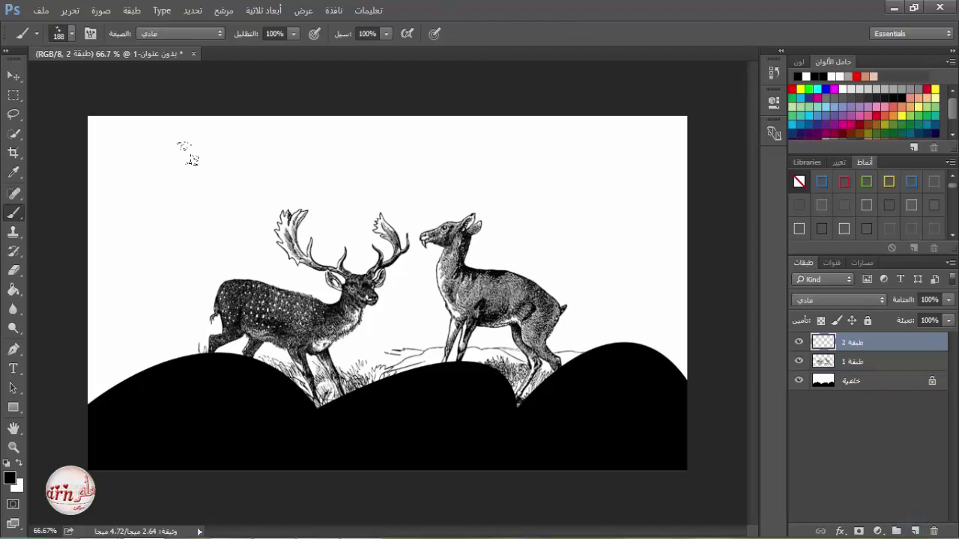
{"action": "left_click", "coordinate": [214, 181]}
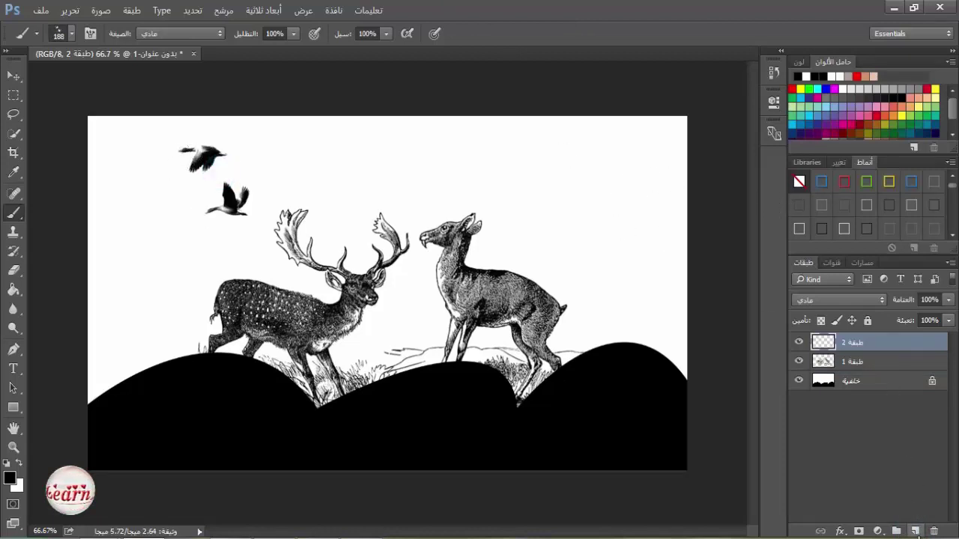
- Add another new layer for the grass and replace the current brushes with the زغارف نباتية روعه ١ set
{"action": "left_click", "coordinate": [916, 531]}
{"action": "right_click", "coordinate": [427, 181]}
{"action": "left_click", "coordinate": [642, 210]}
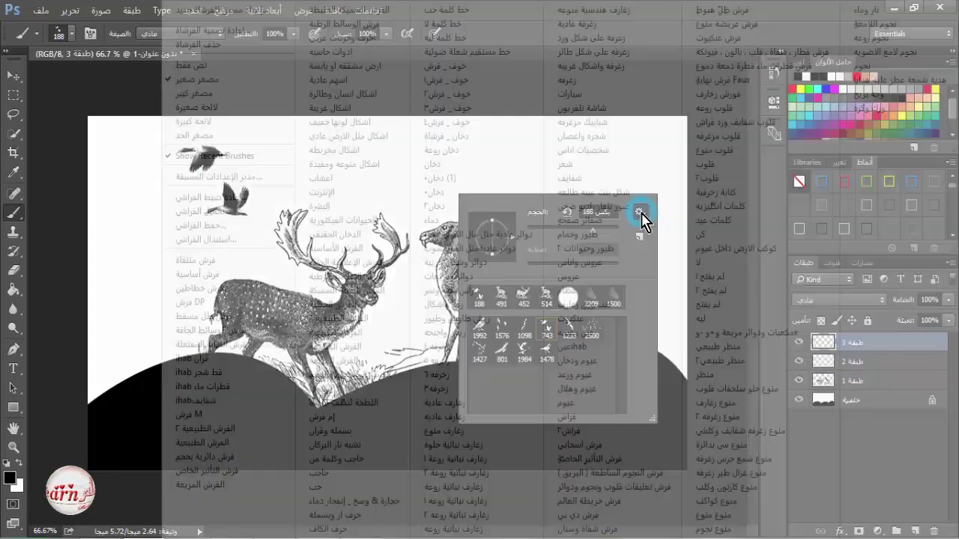
{"action": "left_click", "coordinate": [457, 502]}
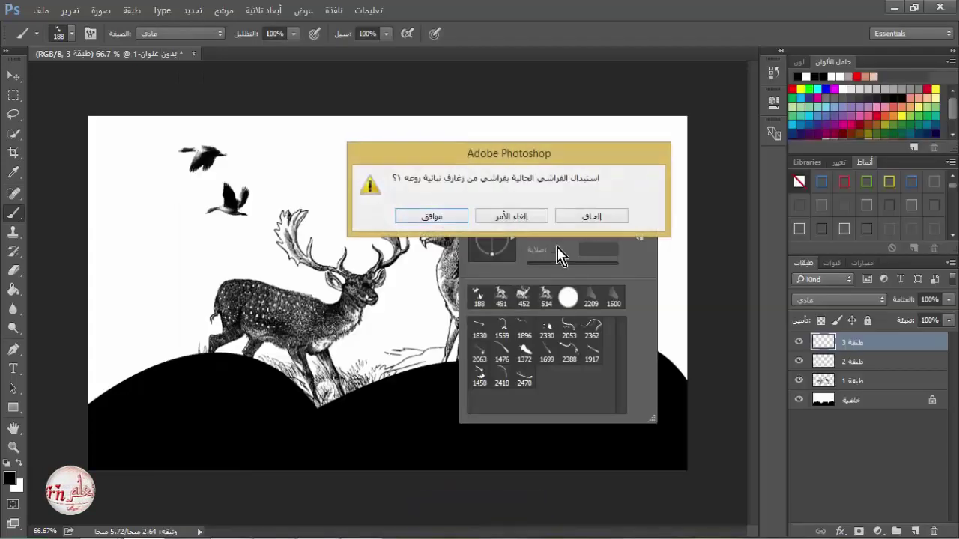
{"action": "left_click", "coordinate": [448, 216]}
- Stamp grass tufts along the crests and valleys of all three hills using the 278 px grass brush
{"action": "left_click", "coordinate": [544, 334]}
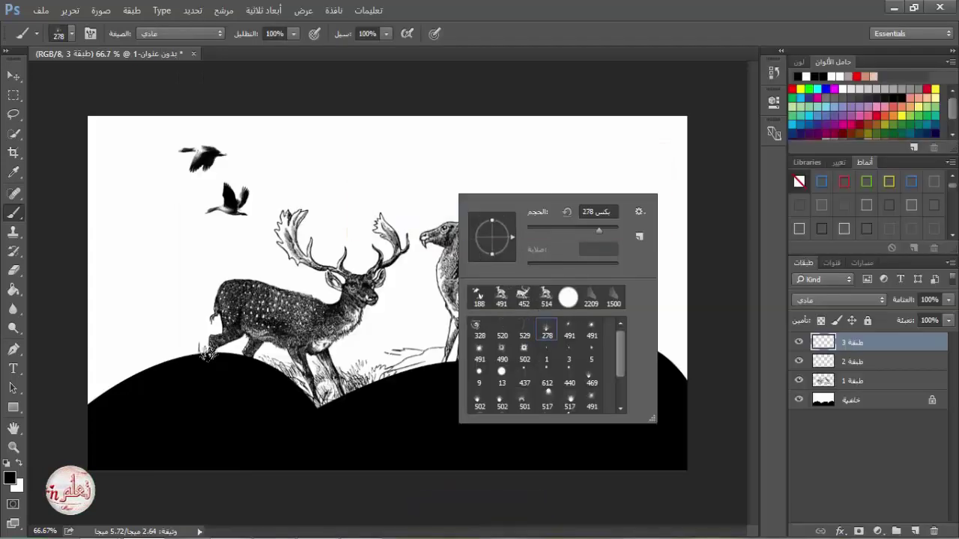
{"action": "mouse_move", "coordinate": [92, 358]}
{"action": "left_mouse_down"}
{"action": "mouse_move", "coordinate": [115, 372]}
{"action": "mouse_move", "coordinate": [227, 373]}
{"action": "left_mouse_up"}
{"action": "left_click", "coordinate": [327, 405]}
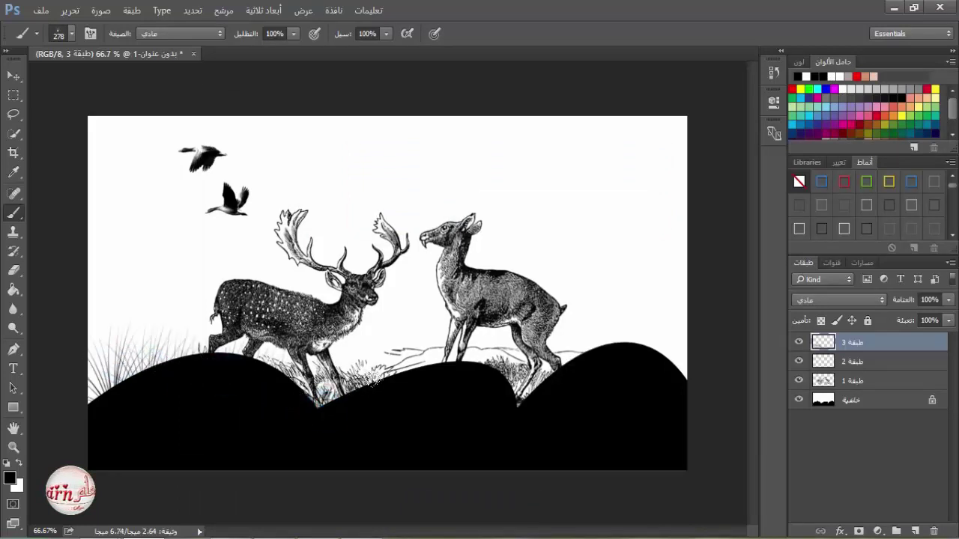
{"action": "left_click", "coordinate": [389, 379]}
{"action": "left_click", "coordinate": [461, 386]}
{"action": "left_click", "coordinate": [509, 396]}
{"action": "left_click", "coordinate": [584, 364]}
{"action": "left_click", "coordinate": [623, 359]}
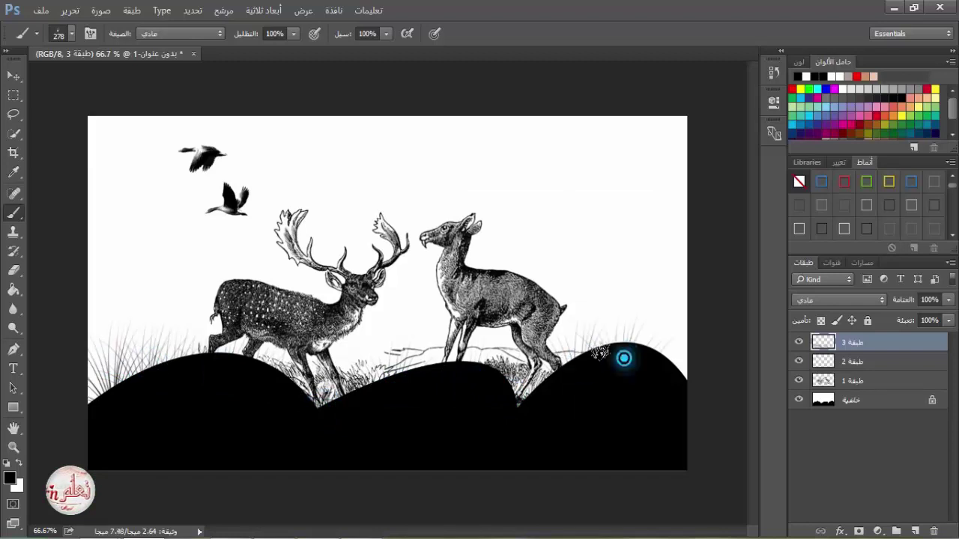
{"action": "left_click", "coordinate": [655, 368]}
- Reduce the grass brush to 136 px and stamp smaller tufts on the third hill, the second valley and the middle hill
{"action": "right_click", "coordinate": [636, 339]}
{"action": "left_click", "coordinate": [758, 345]}
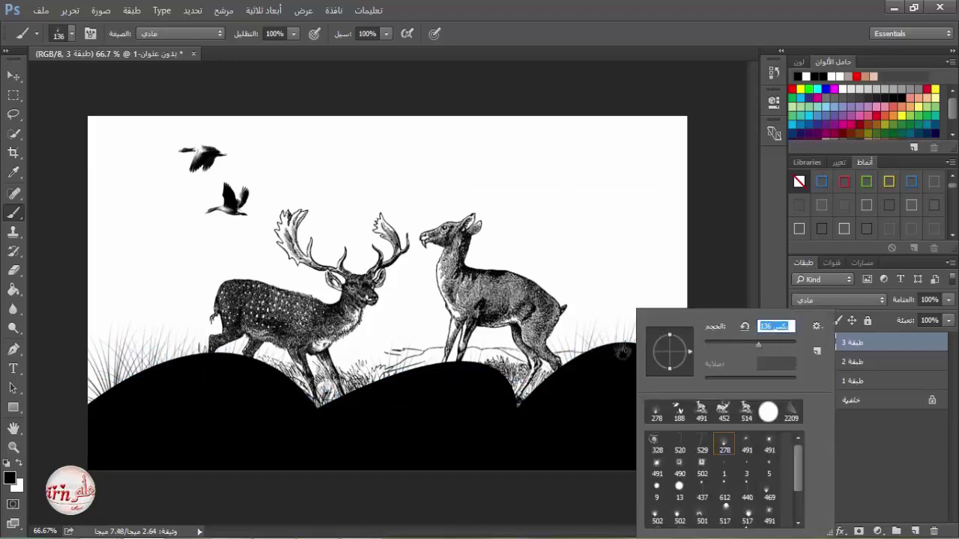
{"action": "left_click", "coordinate": [613, 331]}
{"action": "left_click", "coordinate": [519, 385]}
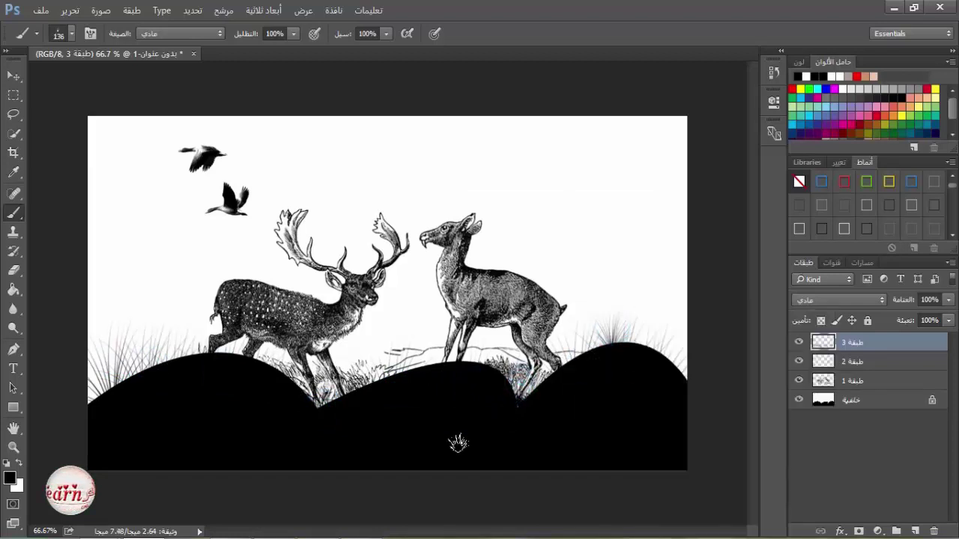
{"action": "left_click", "coordinate": [388, 364]}
{"action": "left_click", "coordinate": [428, 356]}
{"action": "left_click", "coordinate": [483, 352]}
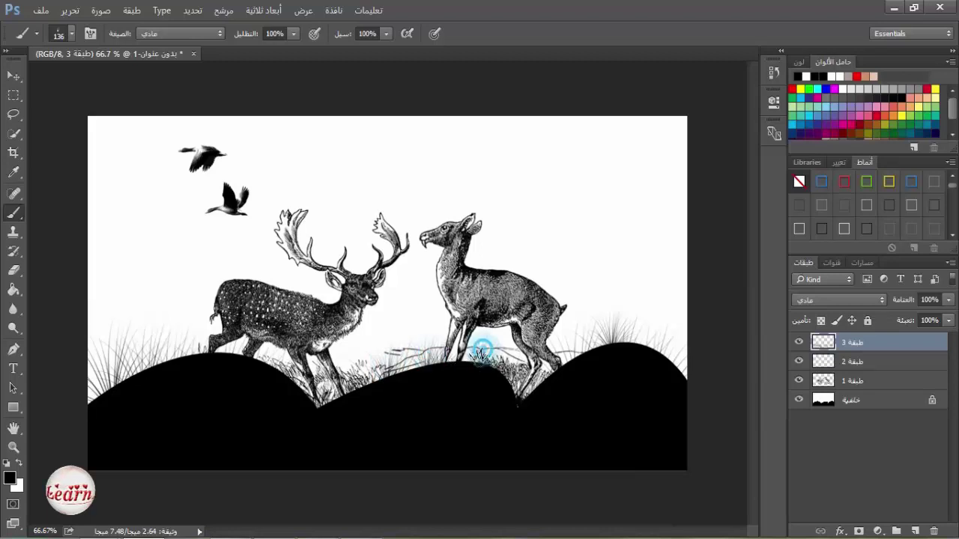
- Stamp more 136 px grass tufts around the first valley and along the first hill to the canvas edge
{"action": "left_click", "coordinate": [370, 369]}
{"action": "left_click", "coordinate": [277, 364]}
{"action": "left_click", "coordinate": [186, 346]}
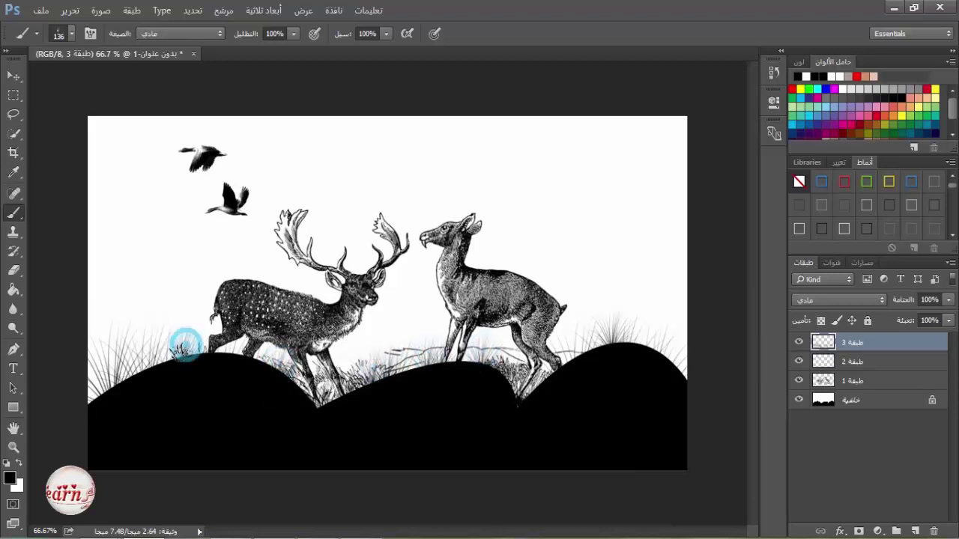
{"action": "left_click", "coordinate": [158, 347]}
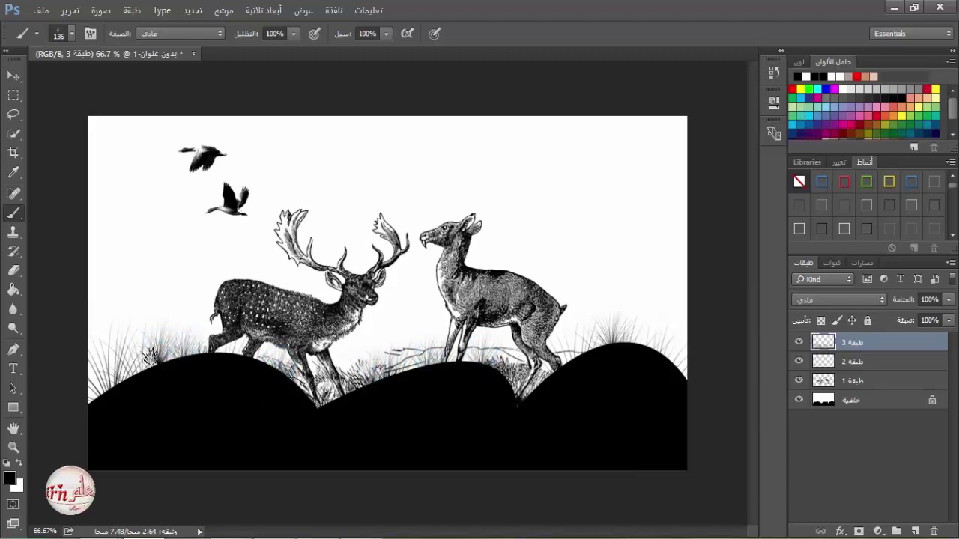
{"action": "left_click", "coordinate": [152, 350]}
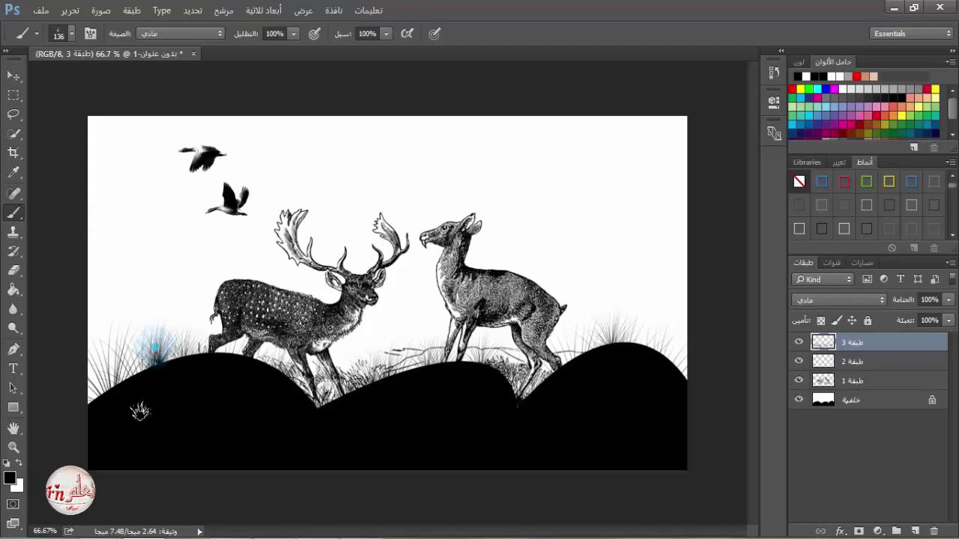
{"action": "left_click", "coordinate": [90, 385]}
- Replace the current brushes with the الفرش الطبيعية ٢ set and enlarge its soft-textured 50 px brush to 2209 px
{"action": "right_click", "coordinate": [468, 278]}
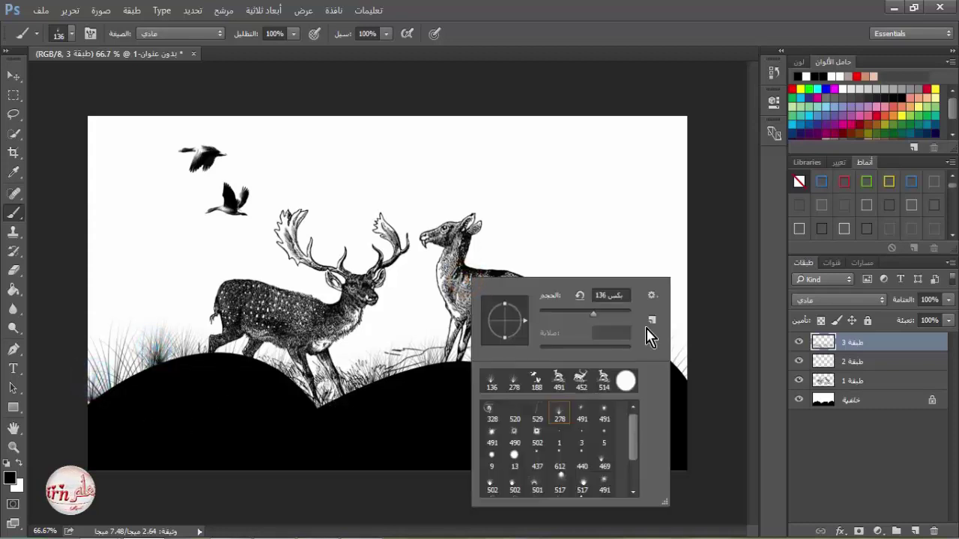
{"action": "left_click", "coordinate": [651, 299]}
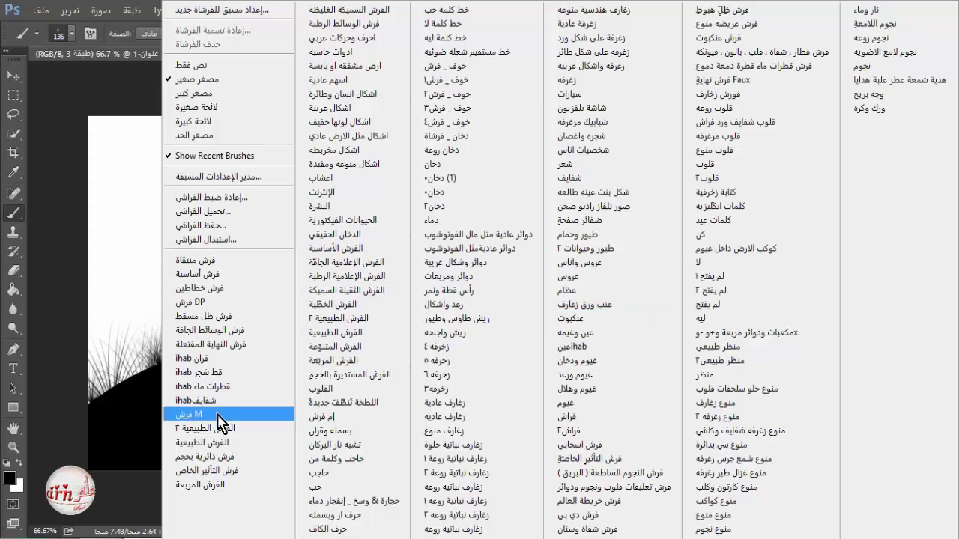
{"action": "left_click", "coordinate": [219, 428]}
{"action": "left_click", "coordinate": [440, 208]}
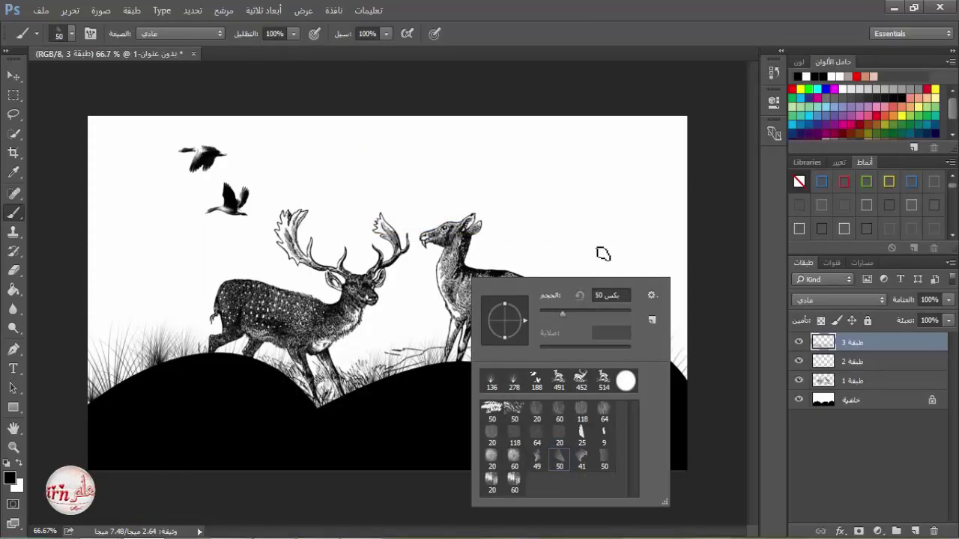
{"action": "left_click", "coordinate": [585, 143]}
{"action": "key", "text": "ctrl+z"}
{"action": "right_click", "coordinate": [548, 229]}
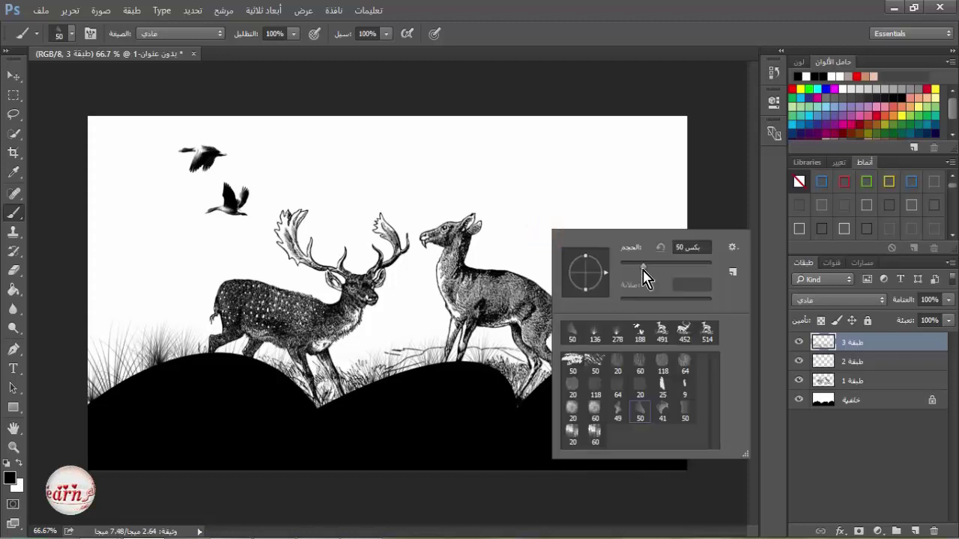
{"action": "left_click_drag", "start_coordinate": [644, 269], "coordinate": [705, 267]}
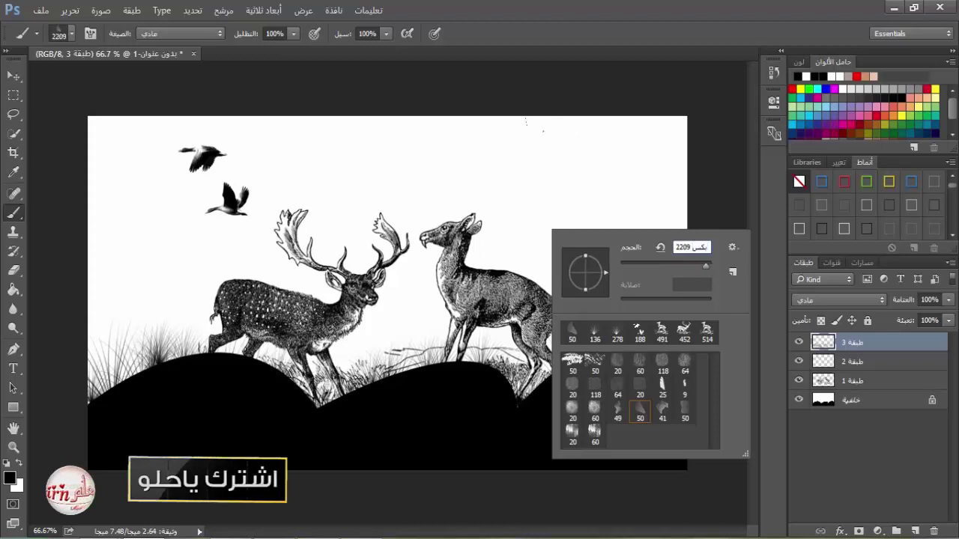
{"action": "left_click", "coordinate": [563, 14]}
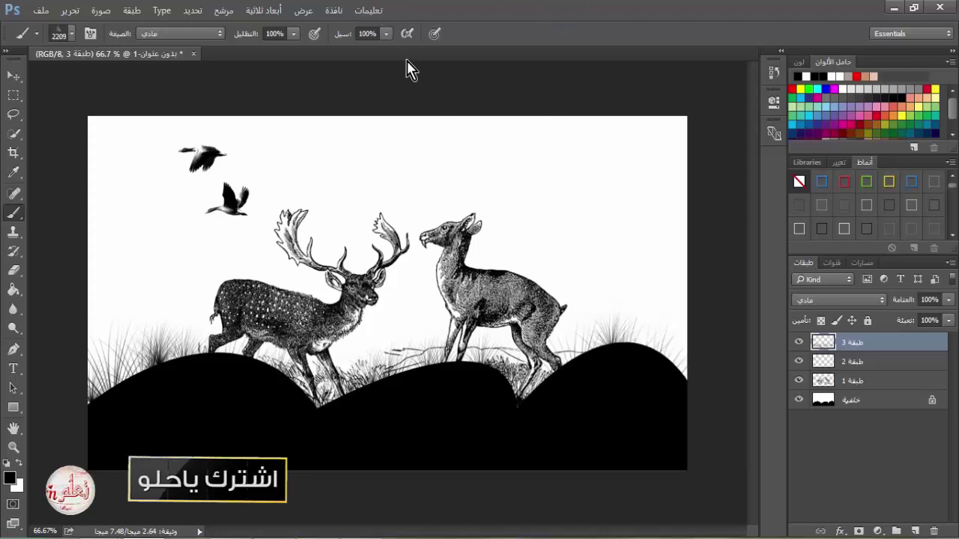
- Add a new layer directly above the background, stamp the 2209 px texture as a gray sky, and toggle the layer's visibility to compare
{"action": "left_click", "coordinate": [885, 398]}
{"action": "left_click", "coordinate": [915, 531]}
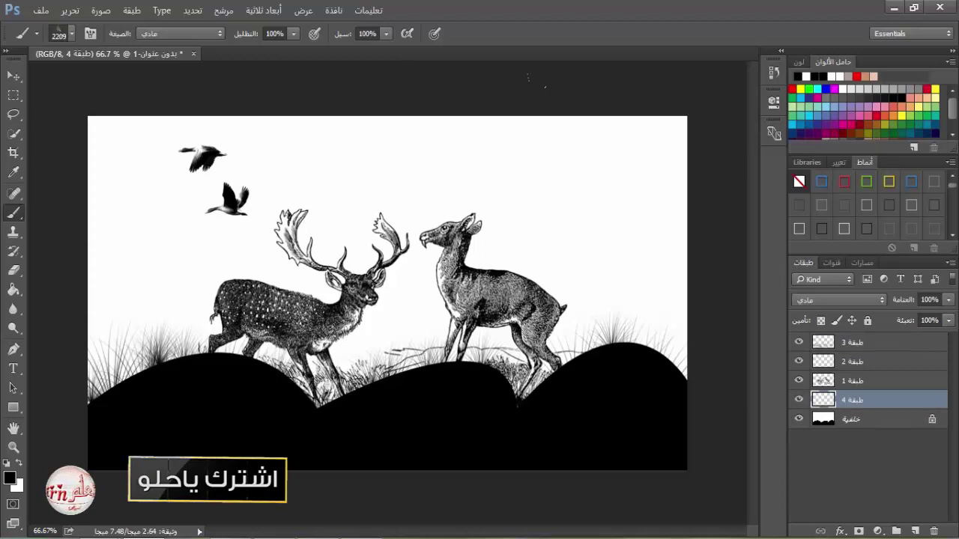
{"action": "left_click", "coordinate": [528, 76]}
{"action": "left_click", "coordinate": [800, 400]}
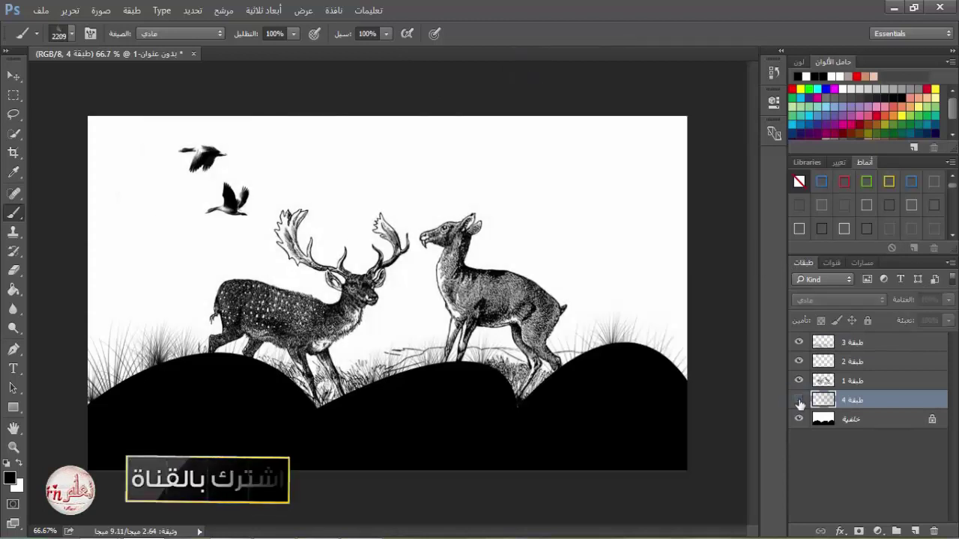
{"action": "left_click", "coordinate": [799, 401]}
{"action": "left_click", "coordinate": [800, 401]}
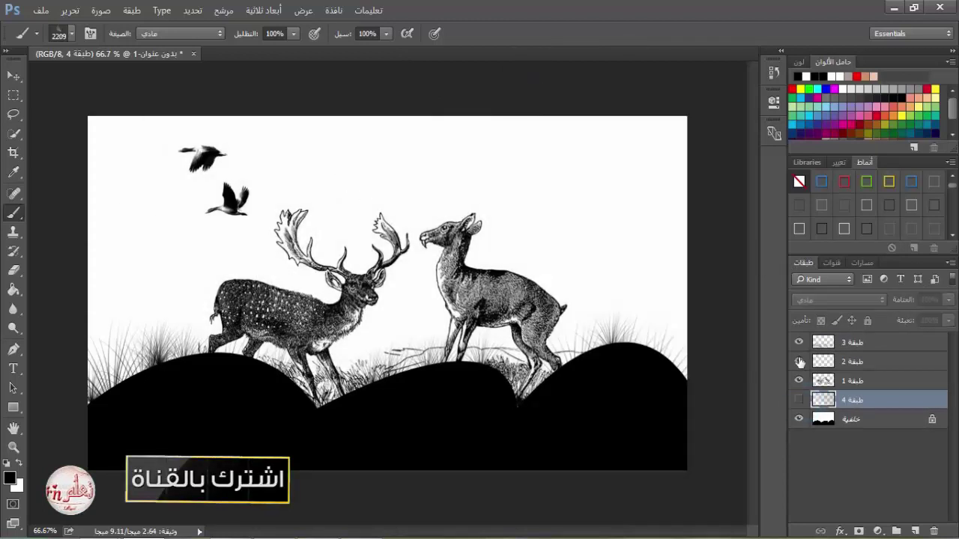
{"action": "left_click", "coordinate": [800, 401]}
- Add a new layer above the grass layer, replace the brushes with the شجره واغصان set and choose the 439 tree brush
{"action": "left_click", "coordinate": [865, 342]}
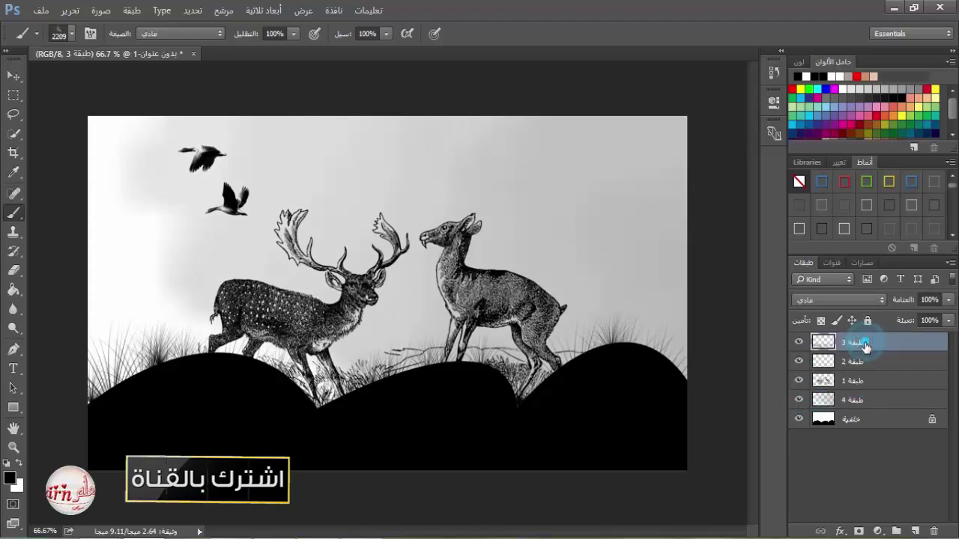
{"action": "left_click", "coordinate": [915, 531]}
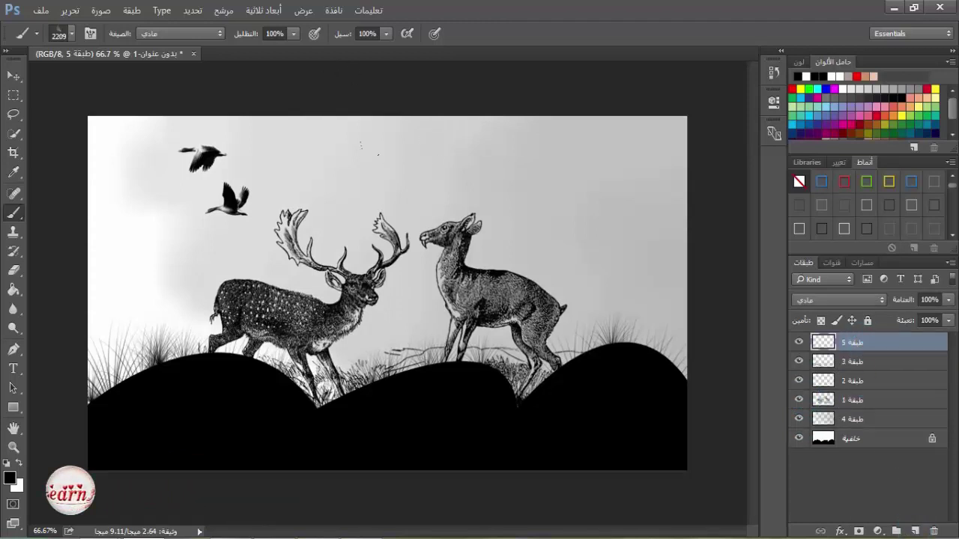
{"action": "right_click", "coordinate": [361, 146]}
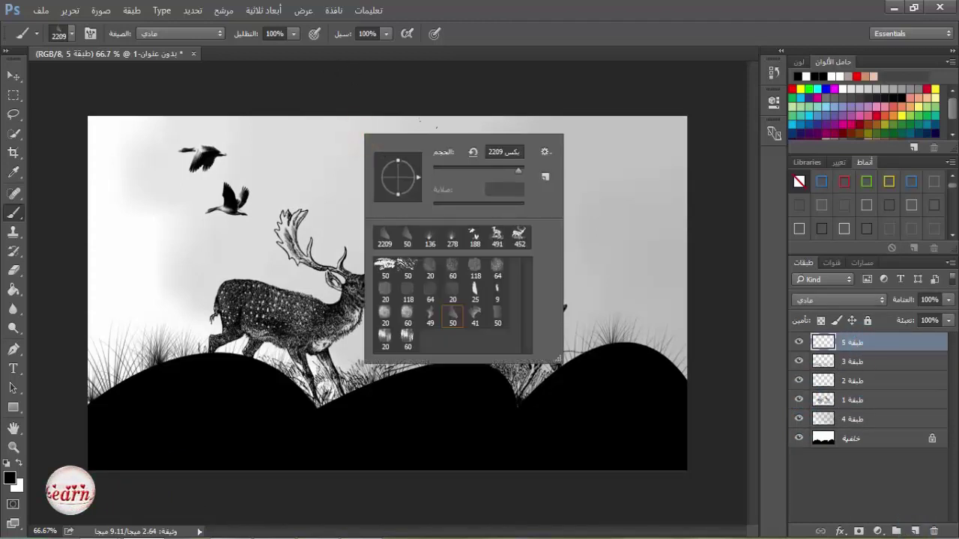
{"action": "left_click", "coordinate": [544, 152]}
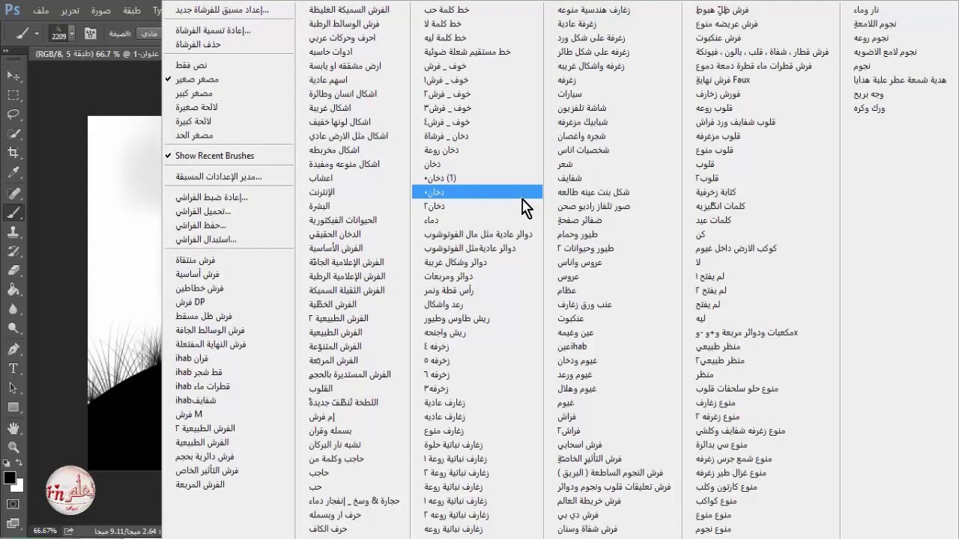
{"action": "left_click", "coordinate": [596, 137]}
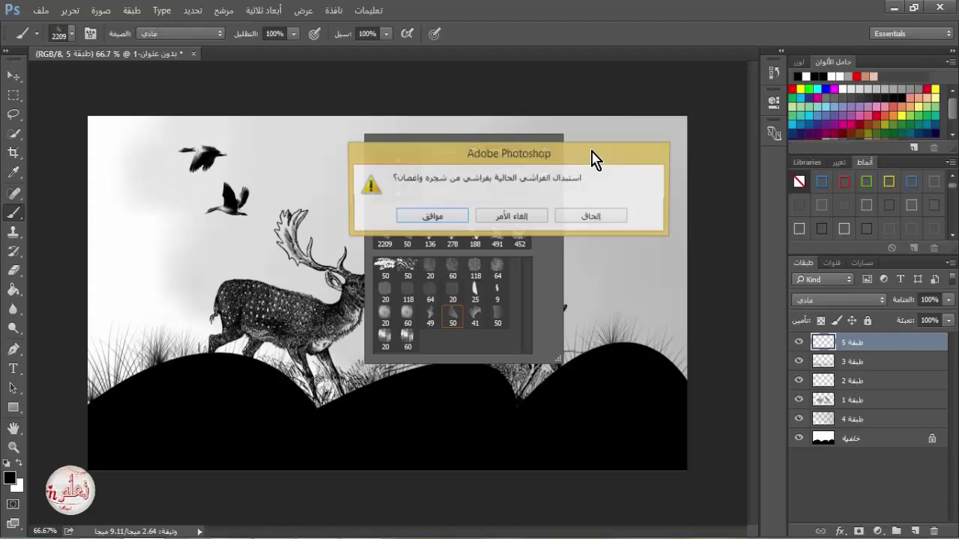
{"action": "left_click", "coordinate": [433, 216]}
{"action": "left_click", "coordinate": [404, 268]}
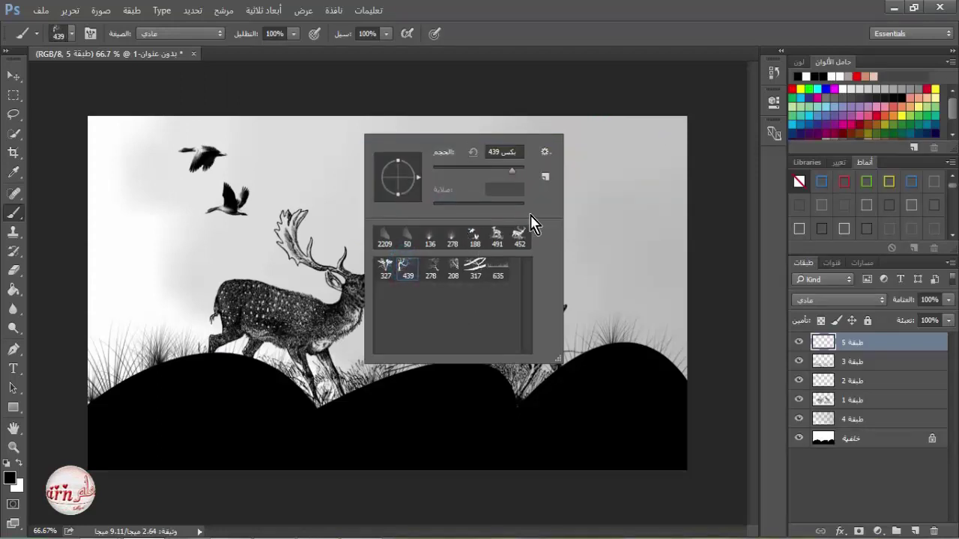
- Set the tree brush size to 1000 px and stamp a bare-branched tree over the deer and the hills
{"action": "right_click", "coordinate": [255, 203]}
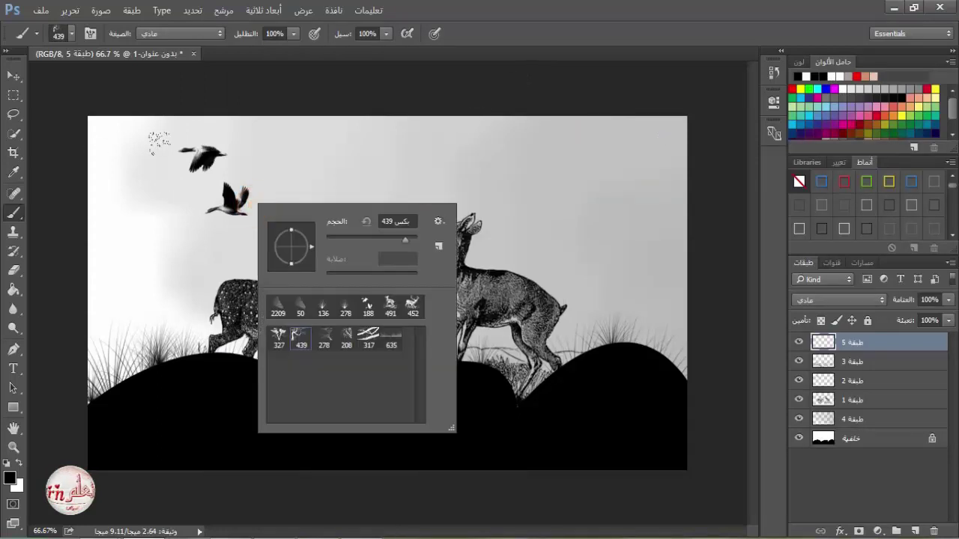
{"action": "left_click_drag", "start_coordinate": [406, 241], "coordinate": [409, 242]}
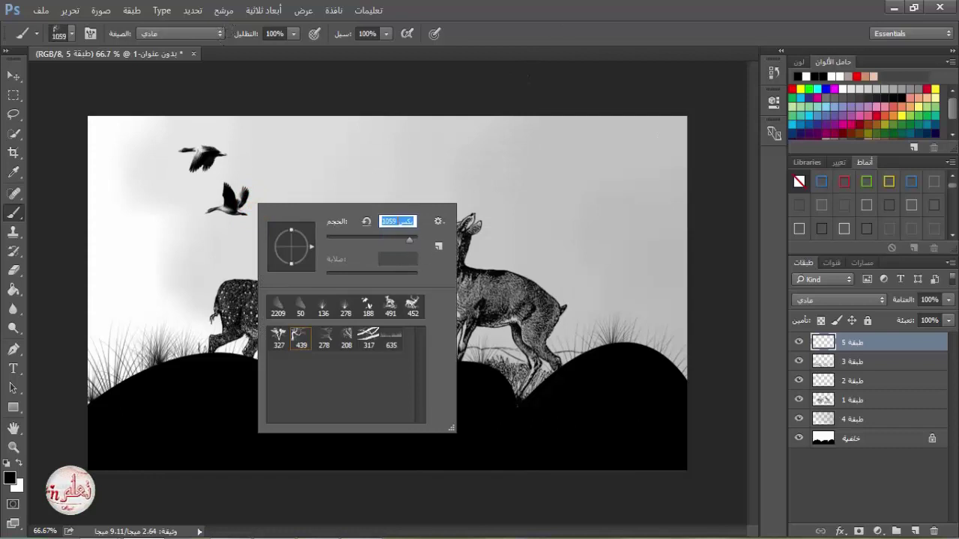
{"action": "type", "text": "1000"}
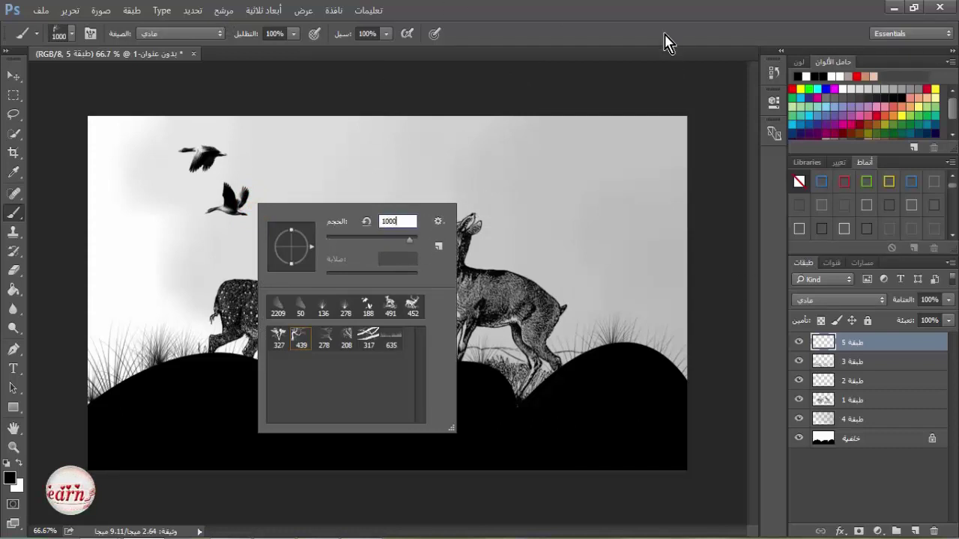
{"action": "key", "text": "Return"}
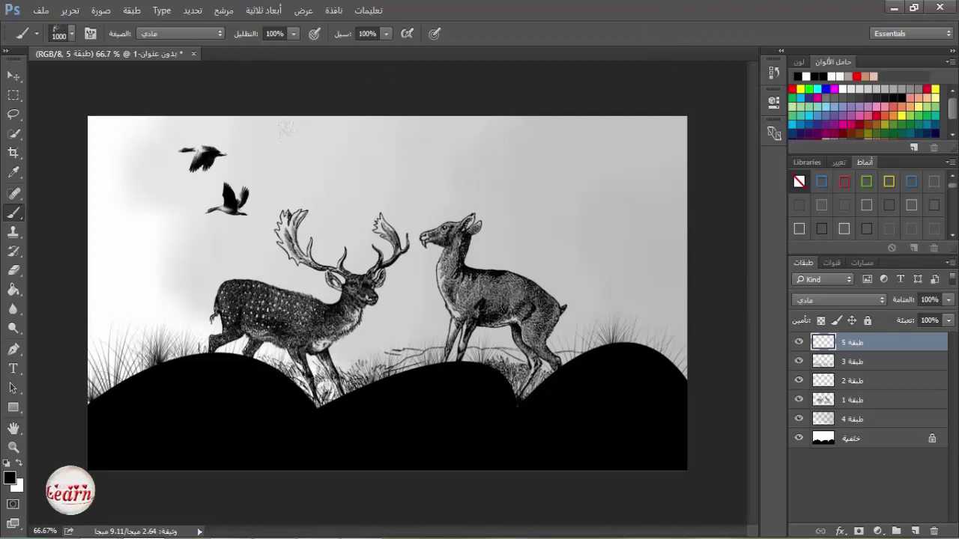
{"action": "left_click", "coordinate": [511, 282]}
{"action": "left_click", "coordinate": [511, 282]}
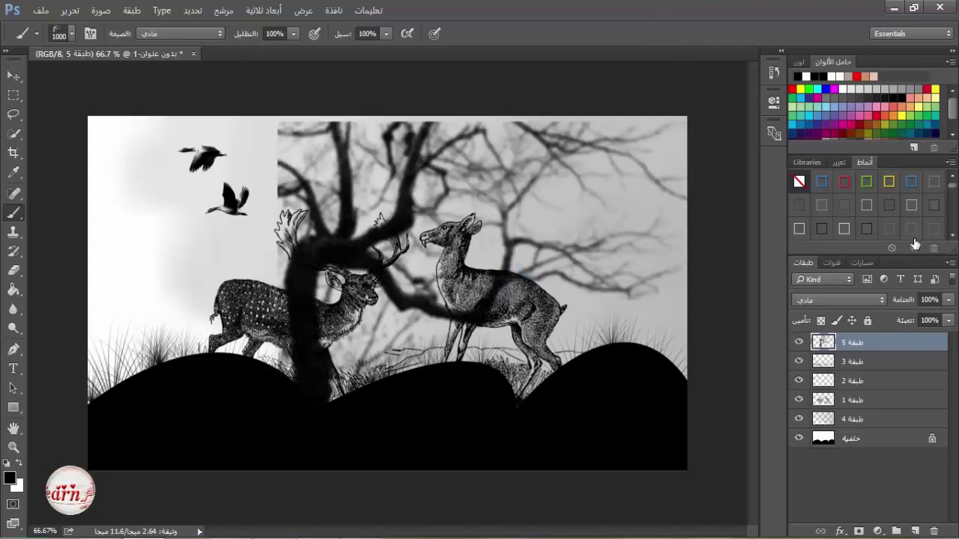
- Flip the tree horizontally with Free Transform and move it up to the canvas's upper edge
{"action": "key", "text": "ctrl+t"}
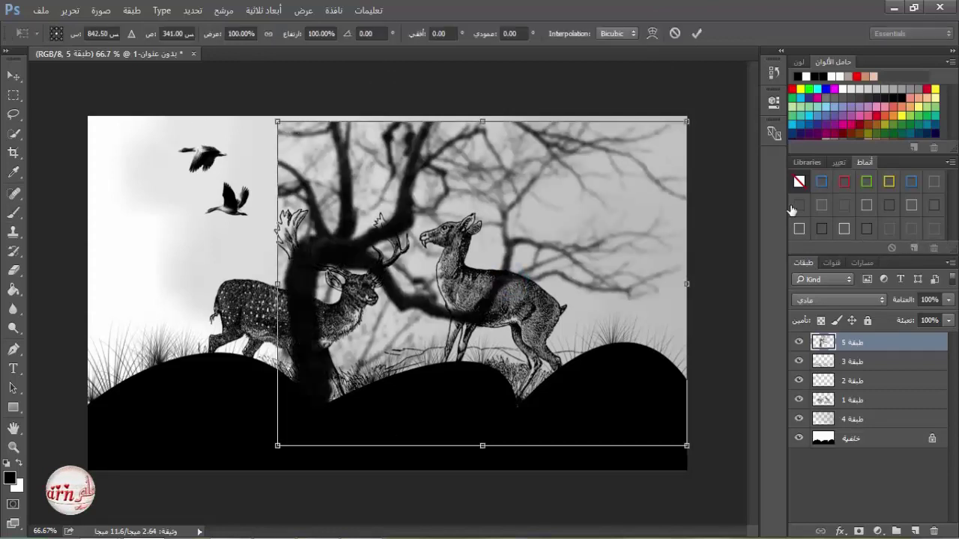
{"action": "right_click", "coordinate": [523, 213]}
{"action": "left_click", "coordinate": [580, 434]}
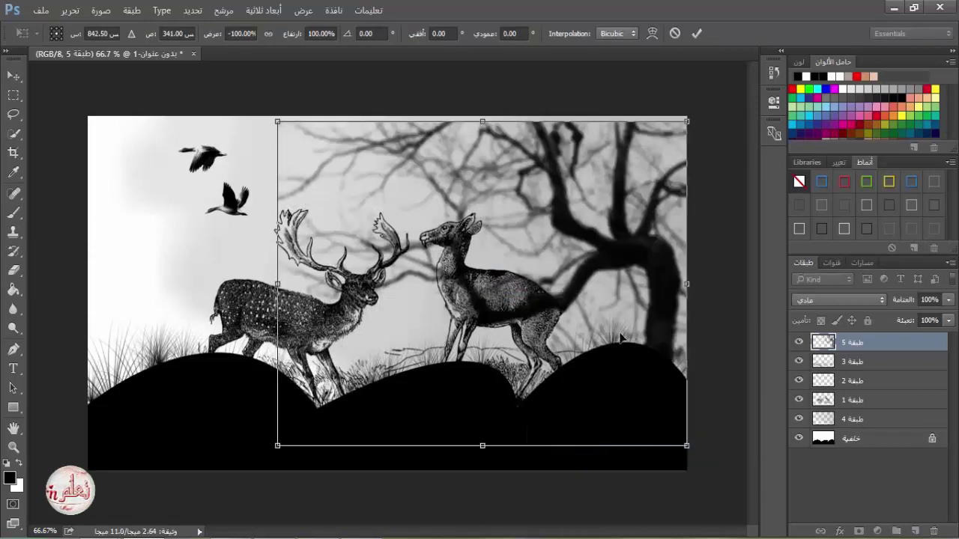
{"action": "mouse_move", "coordinate": [635, 293]}
{"action": "left_mouse_down"}
{"action": "mouse_move", "coordinate": [635, 307]}
{"action": "mouse_move", "coordinate": [618, 301]}
{"action": "mouse_move", "coordinate": [636, 288]}
{"action": "left_mouse_up"}
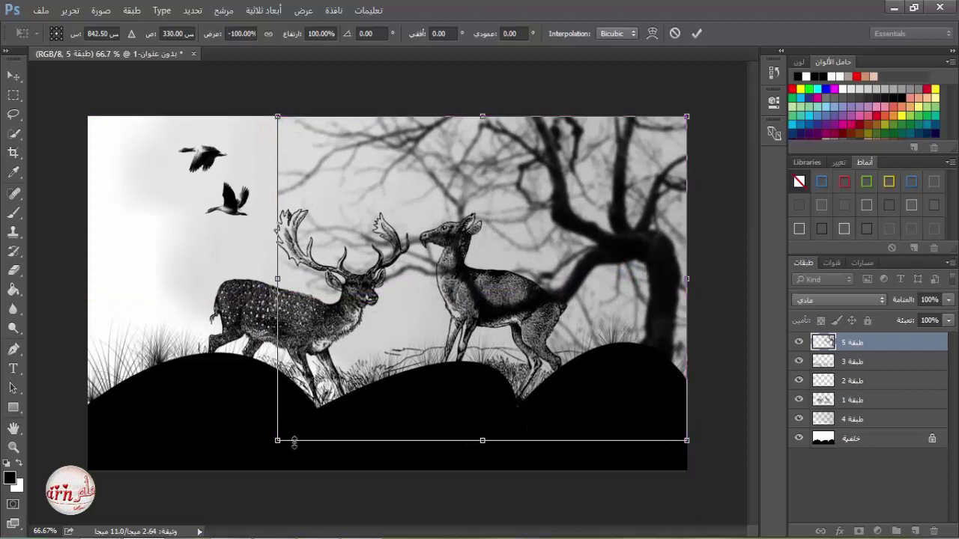
- Scale the tree down proportionally, fit it in the canvas's upper-right corner with its trunk on the third hill, and apply the transform
{"action": "left_click_drag", "start_coordinate": [278, 440], "coordinate": [406, 377]}
{"action": "left_click", "coordinate": [269, 33]}
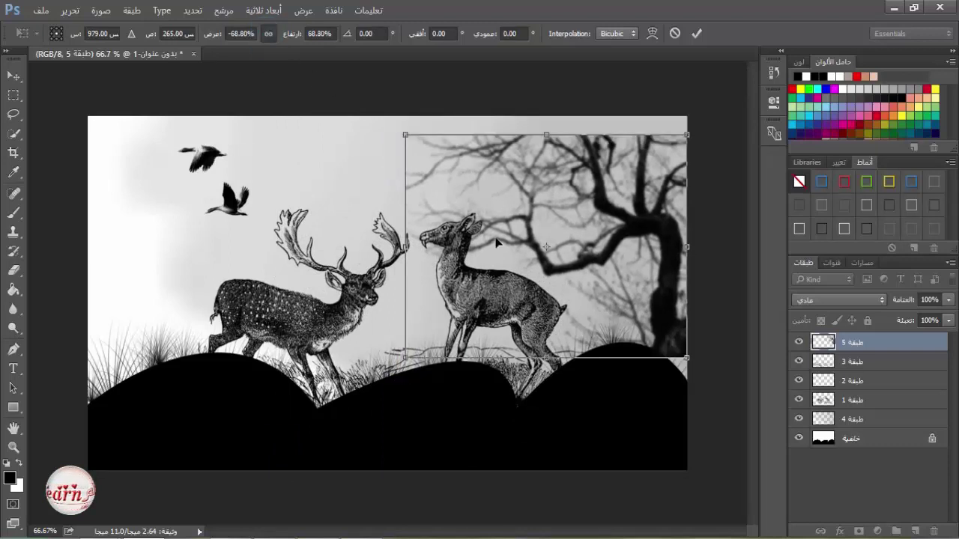
{"action": "mouse_move", "coordinate": [565, 201]}
{"action": "left_mouse_down"}
{"action": "mouse_move", "coordinate": [566, 171]}
{"action": "mouse_move", "coordinate": [568, 186]}
{"action": "left_mouse_up"}
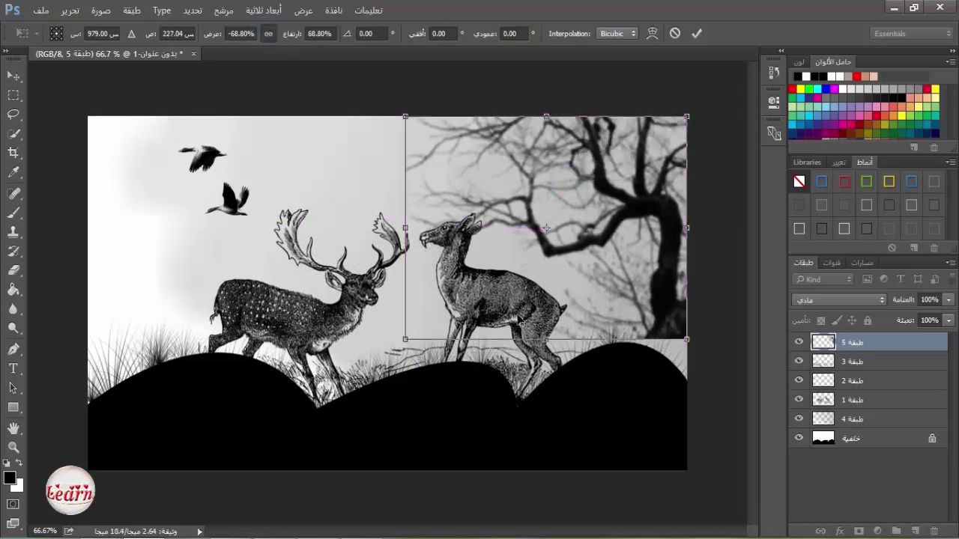
{"action": "mouse_move", "coordinate": [407, 335]}
{"action": "left_mouse_down"}
{"action": "mouse_move", "coordinate": [363, 393]}
{"action": "mouse_move", "coordinate": [367, 405]}
{"action": "left_mouse_up"}
{"action": "left_click", "coordinate": [696, 33]}
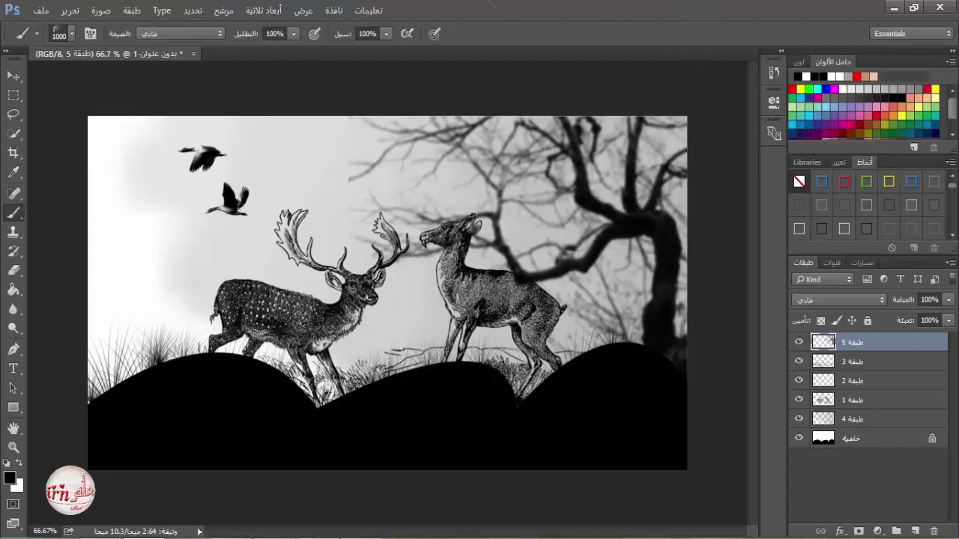
- Move the tree layer below the deer layer in the stack and toggle both layers' visibility to check them
{"action": "left_click", "coordinate": [14, 76]}
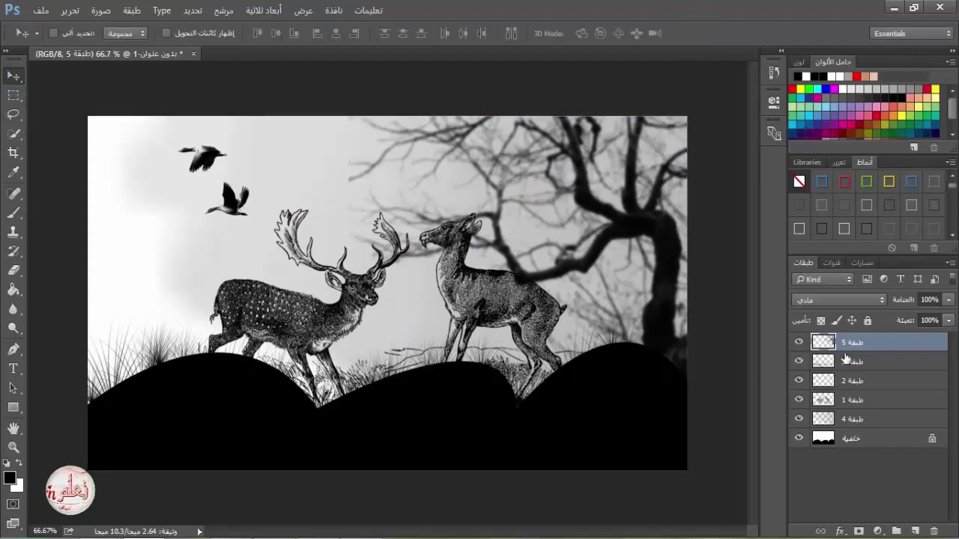
{"action": "left_click_drag", "start_coordinate": [856, 340], "coordinate": [865, 410]}
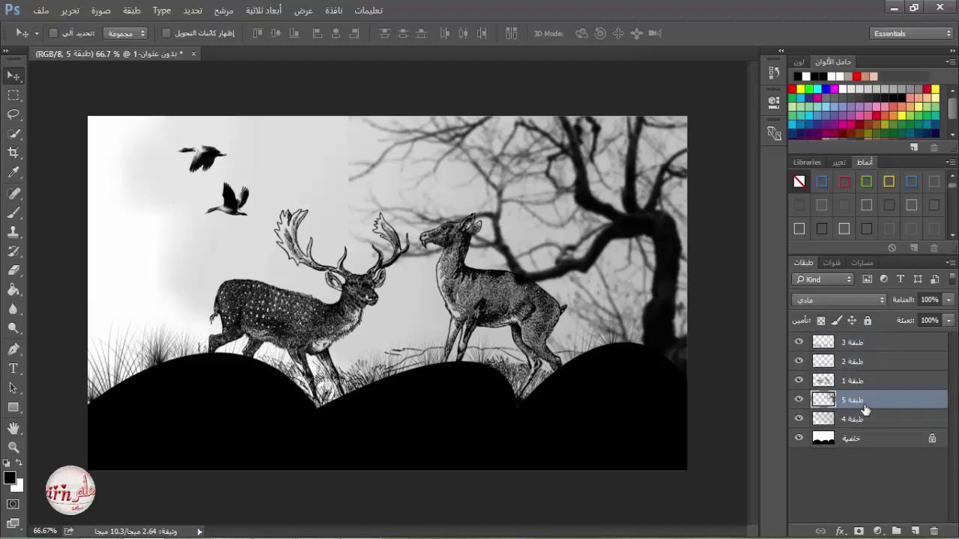
{"action": "left_click", "coordinate": [799, 402]}
{"action": "left_click", "coordinate": [798, 401]}
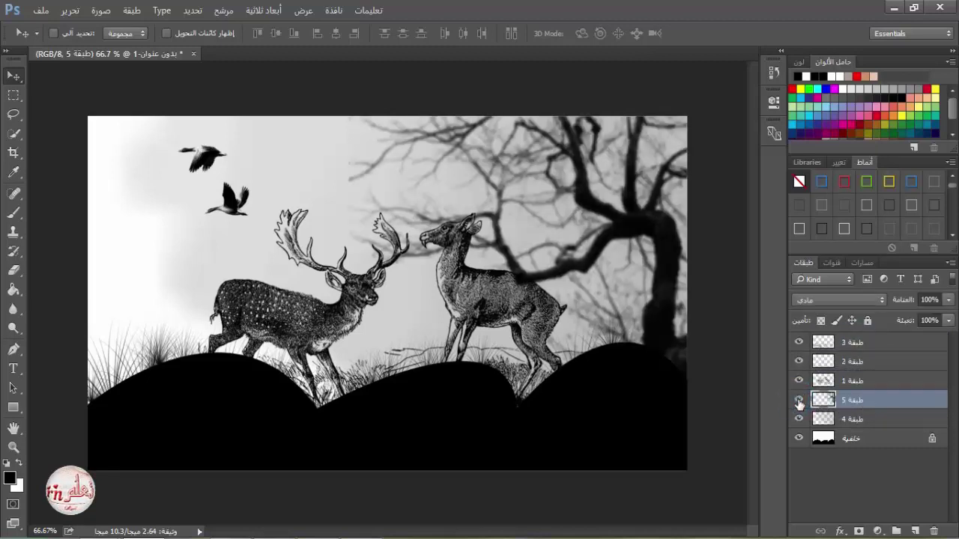
{"action": "left_click", "coordinate": [797, 383]}
{"action": "left_click", "coordinate": [797, 383]}
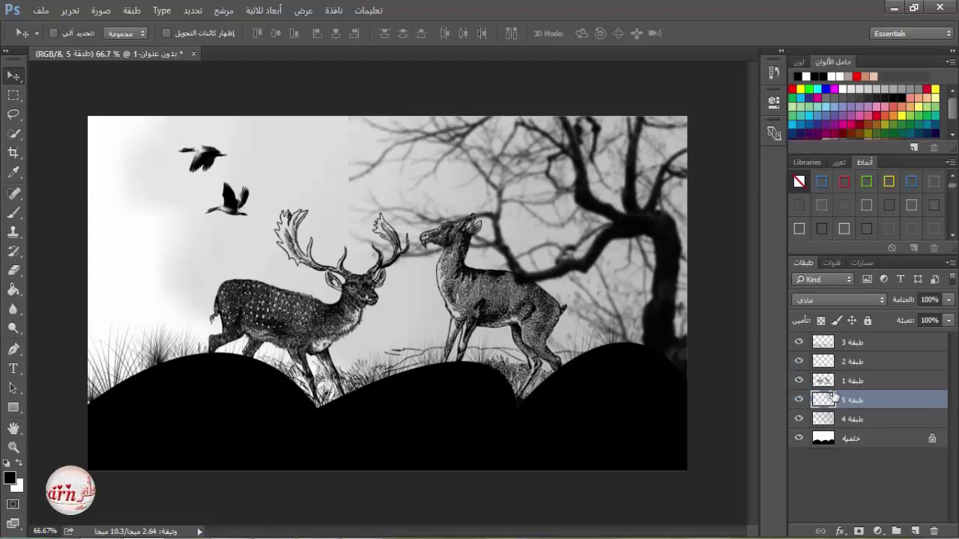
- Load the deer layer's outline as a selection, erase the tree branches inside the doe's body on the tree layer, and deselect
{"action": "left_click", "coordinate": [823, 382], "text": "ctrl"}
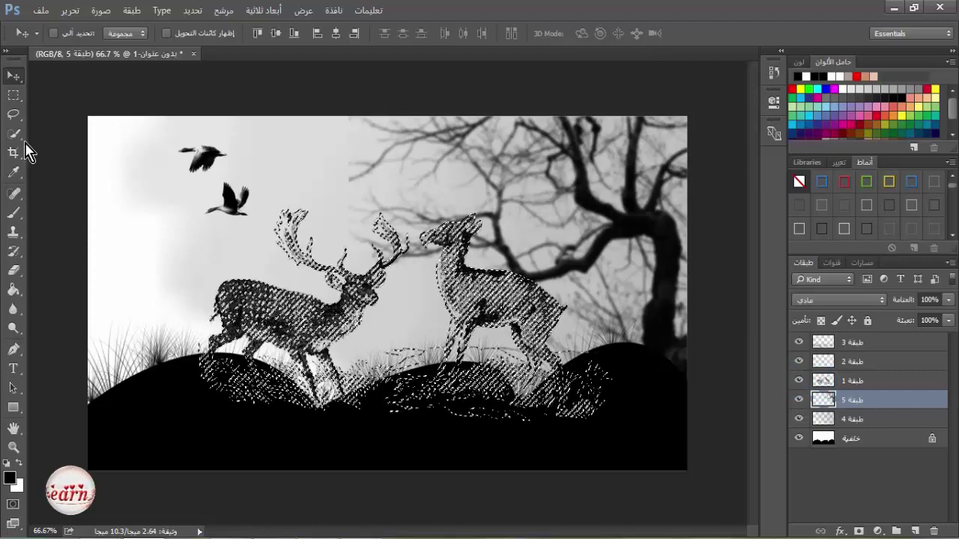
{"action": "left_click", "coordinate": [15, 268]}
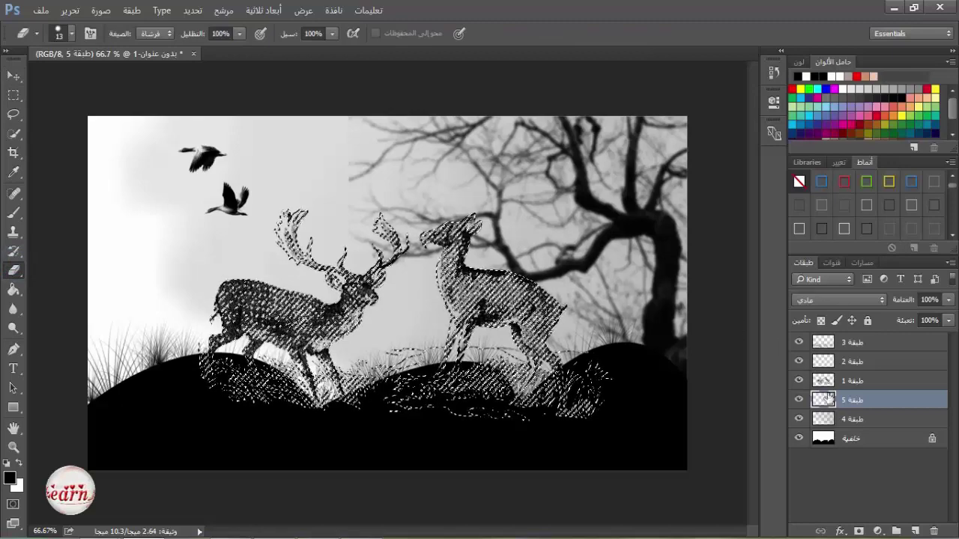
{"action": "left_click_drag", "start_coordinate": [538, 296], "coordinate": [520, 292]}
{"action": "left_click", "coordinate": [14, 95]}
{"action": "left_click", "coordinate": [165, 121]}
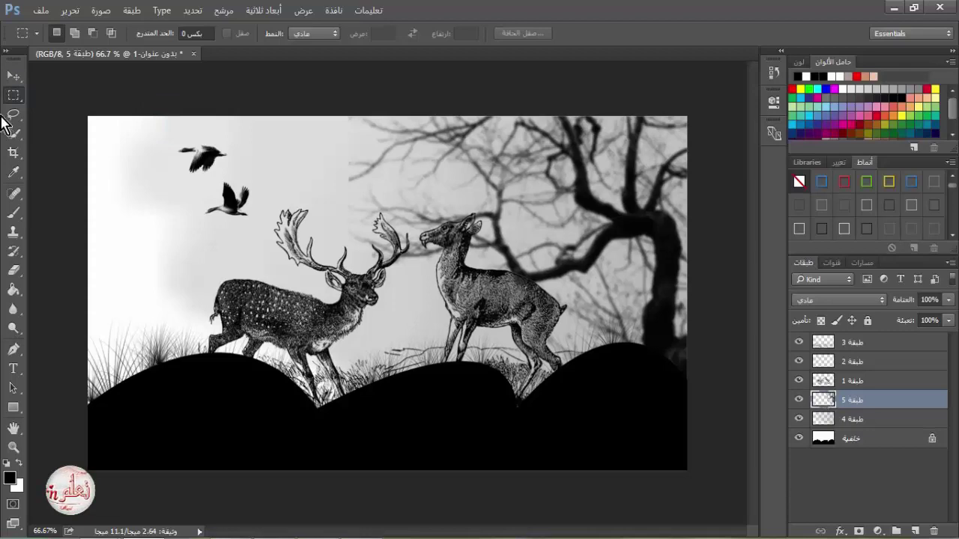
- Erase the branch showing through the doe's ear on the tree layer with the 13 px eraser
{"action": "left_click", "coordinate": [14, 268]}
{"action": "scroll", "coordinate": [577, 292], "scroll_direction": "up", "scroll_amount": 2}
{"action": "scroll", "coordinate": [599, 294], "scroll_direction": "up", "scroll_amount": 1}
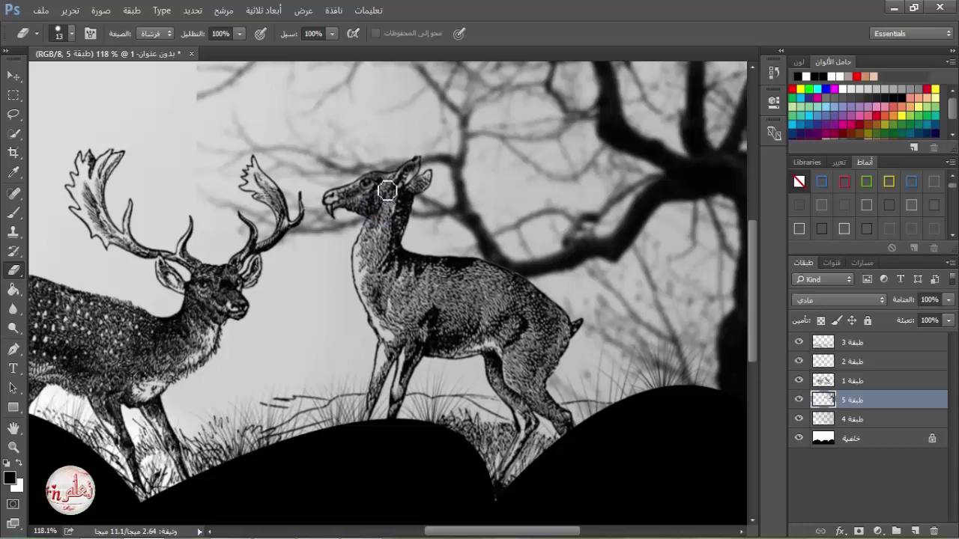
{"action": "left_click_drag", "start_coordinate": [415, 177], "coordinate": [418, 173]}
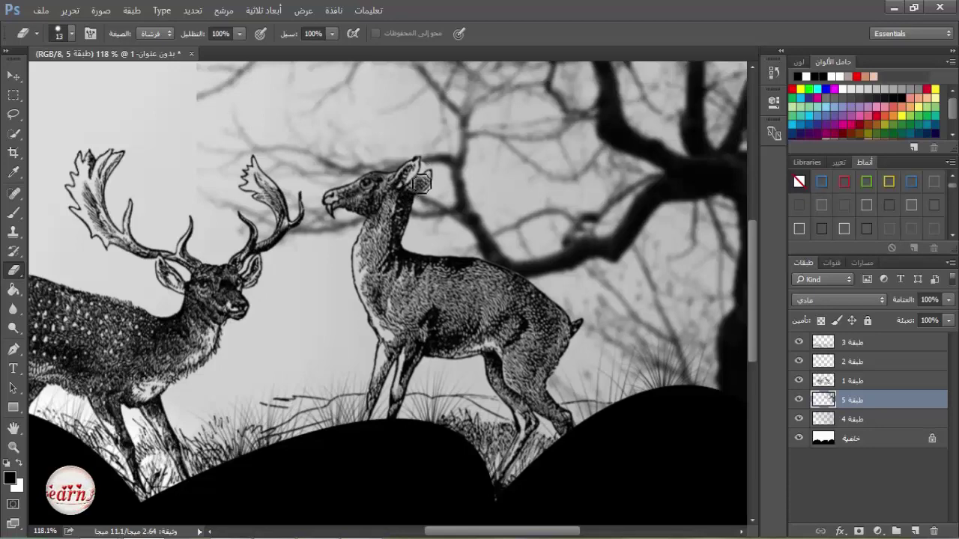
- Reset the brush presets, choose the 13 px soft round eraser tip with 0% hardness, and erase the branches over the doe's head
{"action": "right_click", "coordinate": [452, 175]}
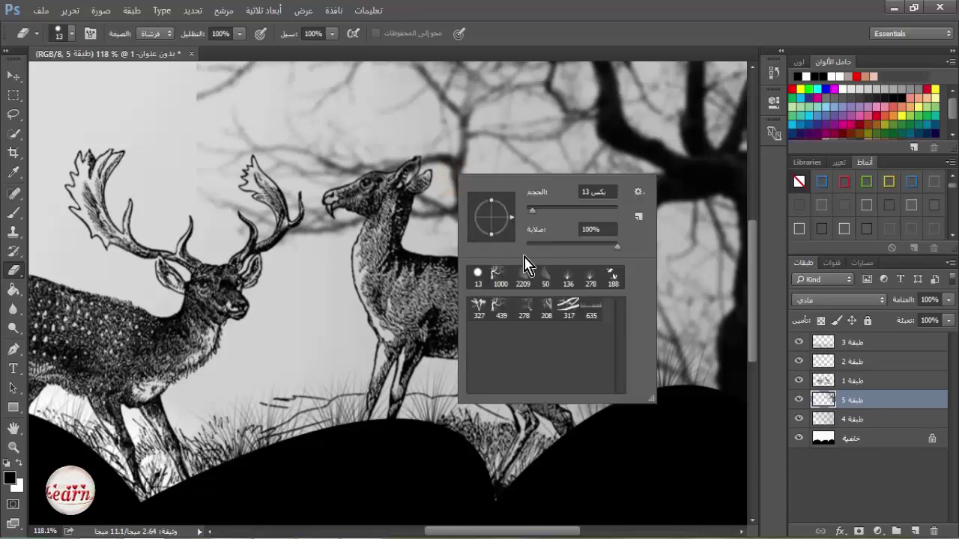
{"action": "left_click", "coordinate": [638, 196]}
{"action": "left_click", "coordinate": [278, 199]}
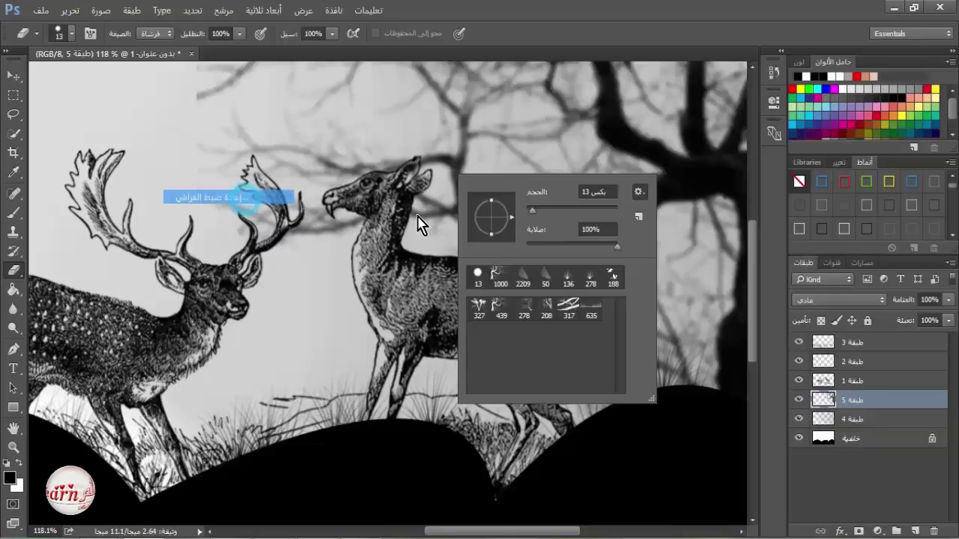
{"action": "left_click", "coordinate": [451, 220]}
{"action": "left_click", "coordinate": [480, 309]}
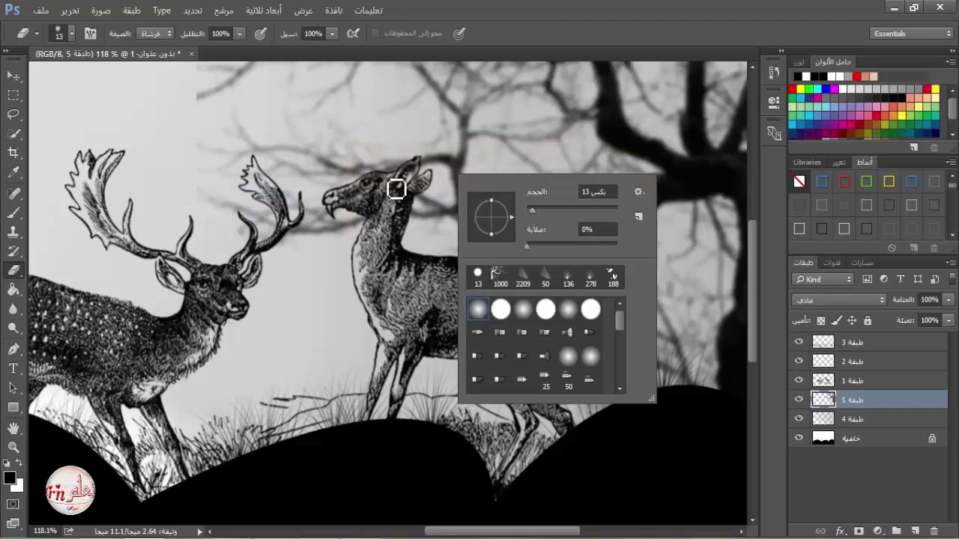
{"action": "left_click_drag", "start_coordinate": [405, 172], "coordinate": [413, 161]}
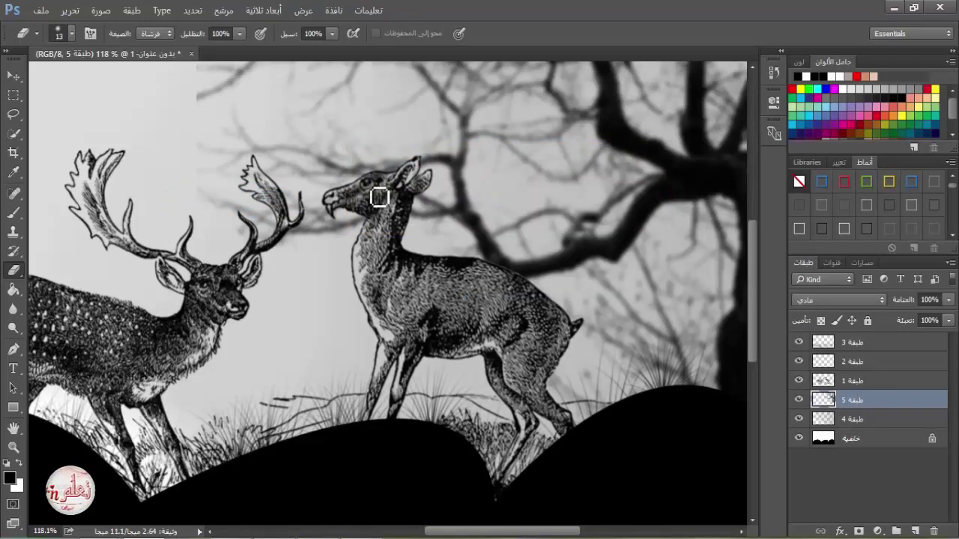
{"action": "mouse_move", "coordinate": [380, 197]}
{"action": "left_mouse_down"}
{"action": "mouse_move", "coordinate": [379, 213]}
{"action": "mouse_move", "coordinate": [350, 201]}
{"action": "left_mouse_up"}
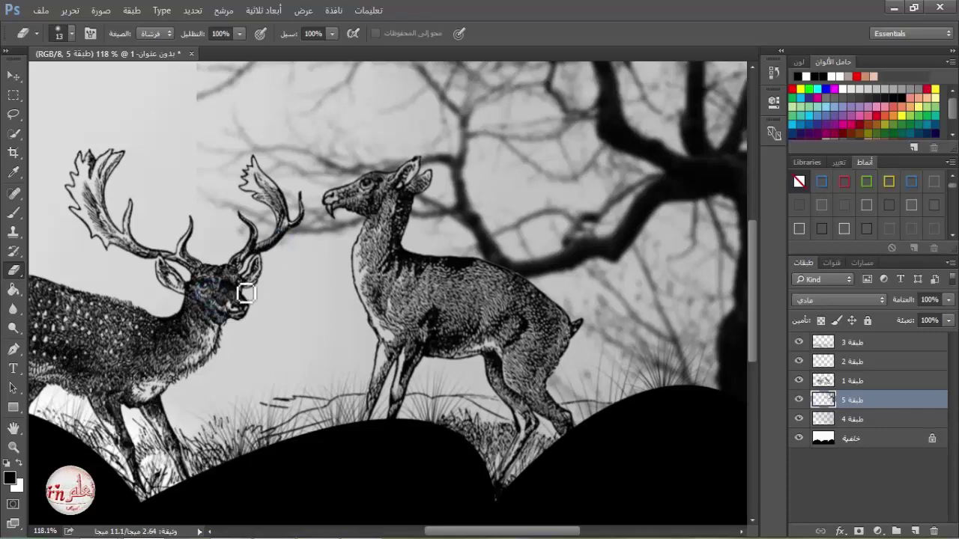
{"action": "scroll", "coordinate": [247, 292], "scroll_direction": "down", "scroll_amount": 5}
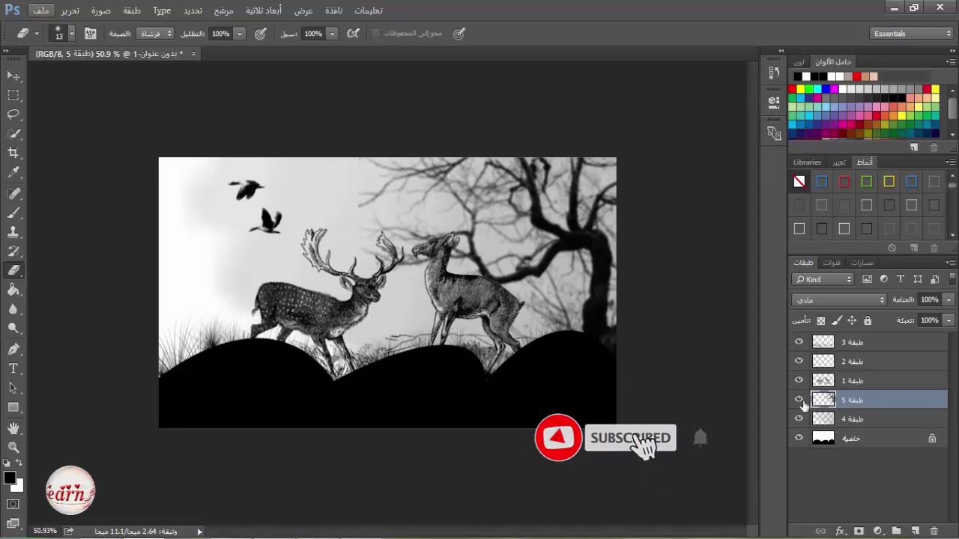
- Add a new layer at the top of the stack, activate the Brush tool, and load the deer layer's outline as a selection
{"action": "left_click", "coordinate": [869, 347]}
{"action": "left_click", "coordinate": [916, 531]}
{"action": "key", "text": "b"}
{"action": "key", "text": "x"}
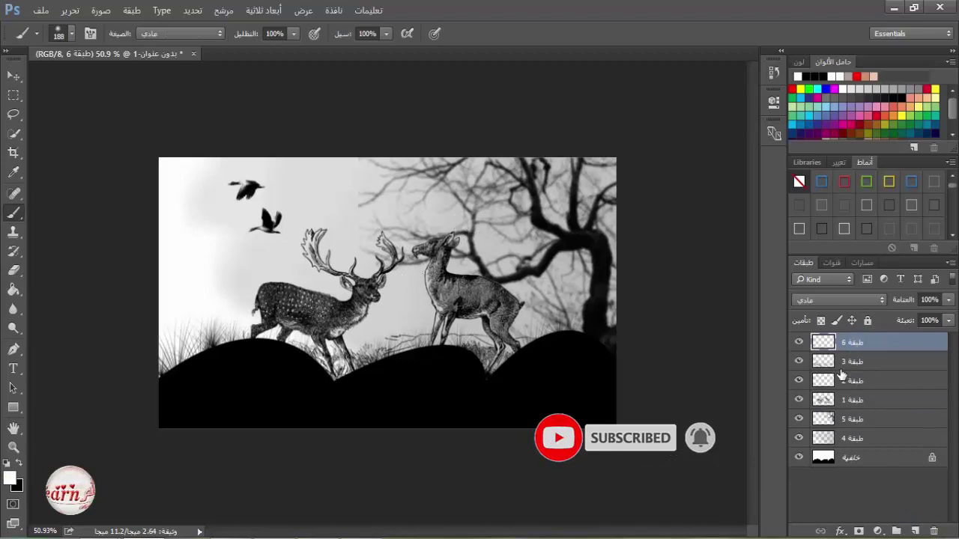
{"action": "left_click", "coordinate": [828, 400], "text": "ctrl"}
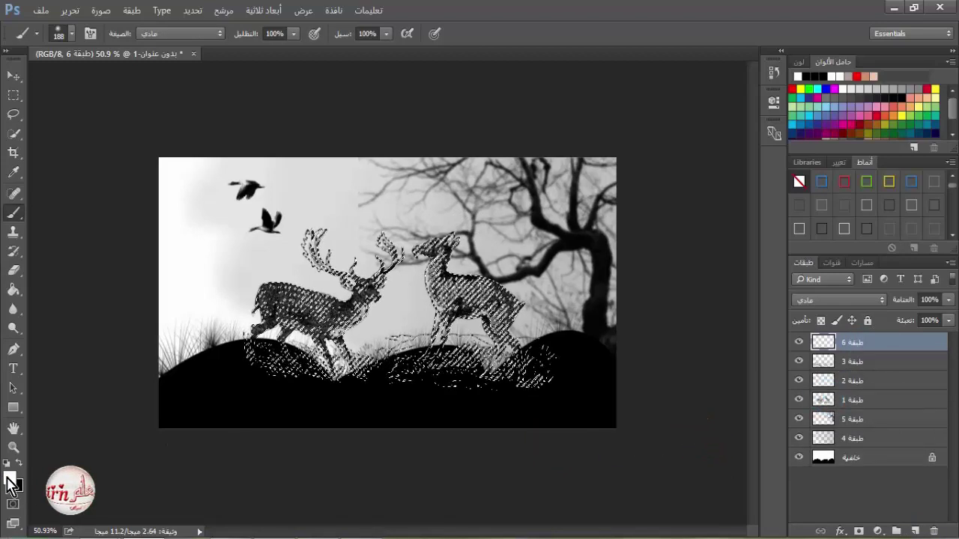
- Set the foreground color to dark brown #251401 and the brush size to 57 px, and paint over the stag within the selection
{"action": "left_click", "coordinate": [9, 480]}
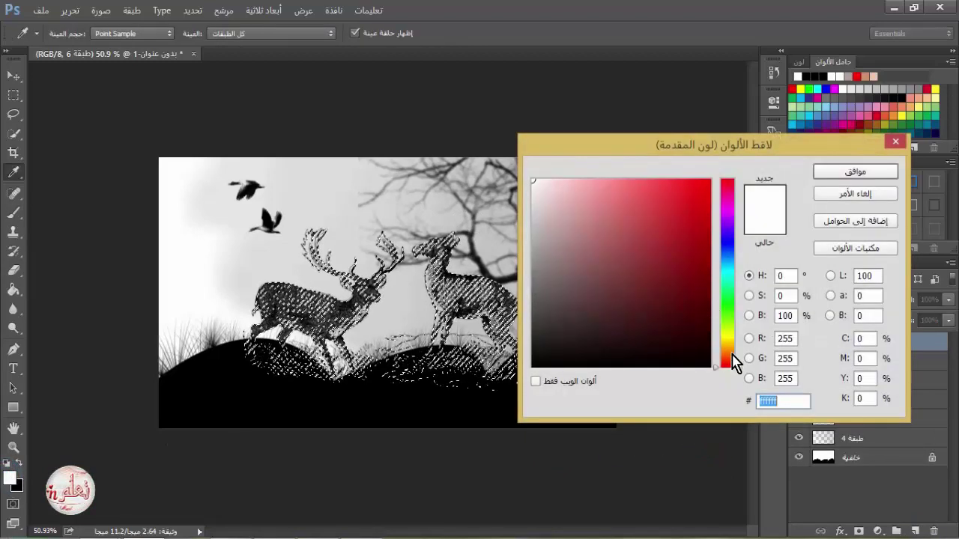
{"action": "left_click", "coordinate": [730, 351]}
{"action": "left_click", "coordinate": [704, 339]}
{"action": "key", "text": "Return"}
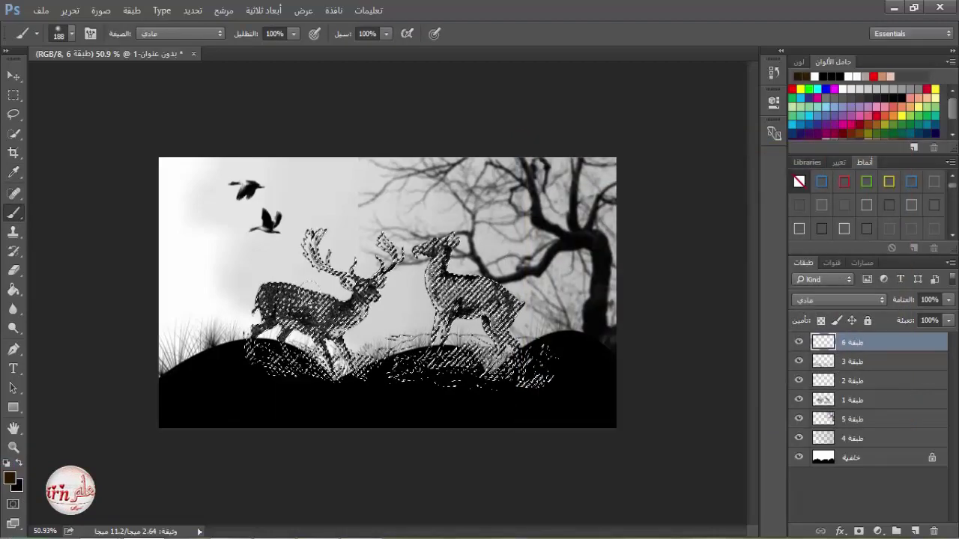
{"action": "scroll", "coordinate": [388, 293], "scroll_direction": "up", "scroll_amount": 4}
{"action": "right_click", "coordinate": [519, 247]}
{"action": "left_click", "coordinate": [616, 284]}
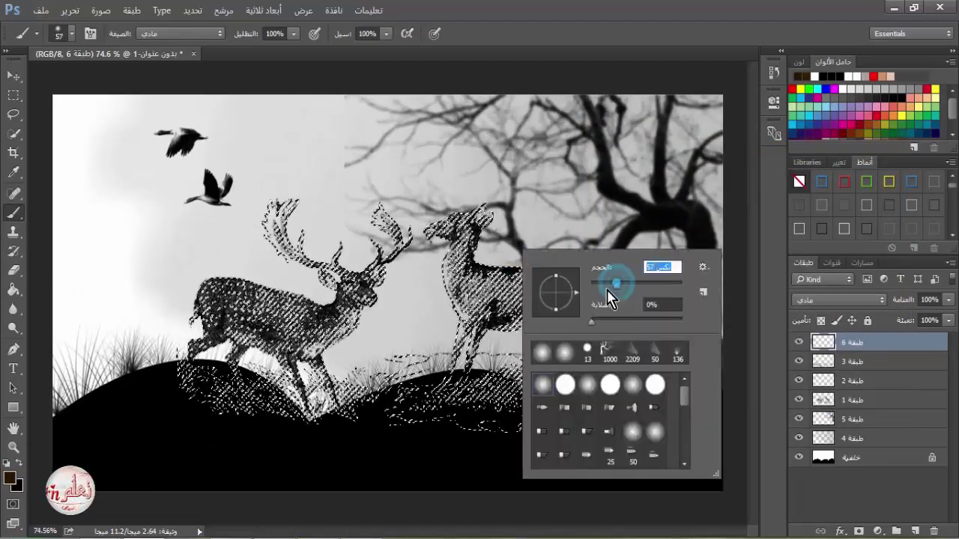
{"action": "left_click_drag", "start_coordinate": [342, 302], "coordinate": [361, 288]}
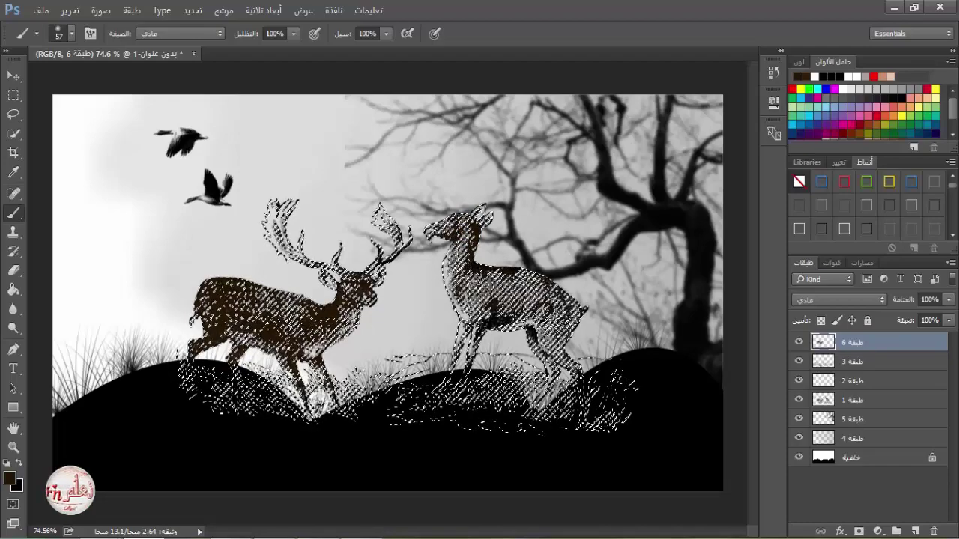
- Choose a slightly lighter brown foreground color, paint over the doe within the selection, and deselect
{"action": "left_click", "coordinate": [15, 477]}
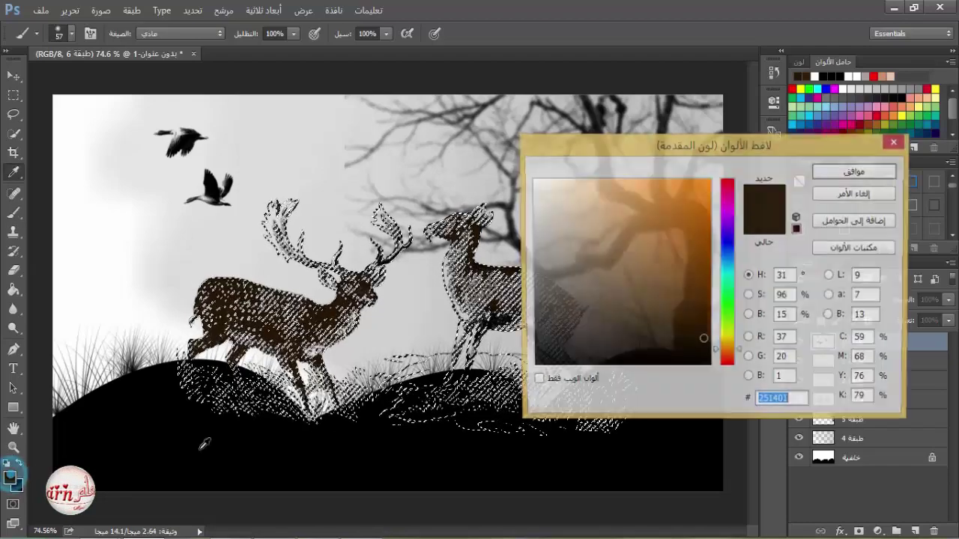
{"action": "left_click", "coordinate": [706, 326]}
{"action": "left_click", "coordinate": [848, 174]}
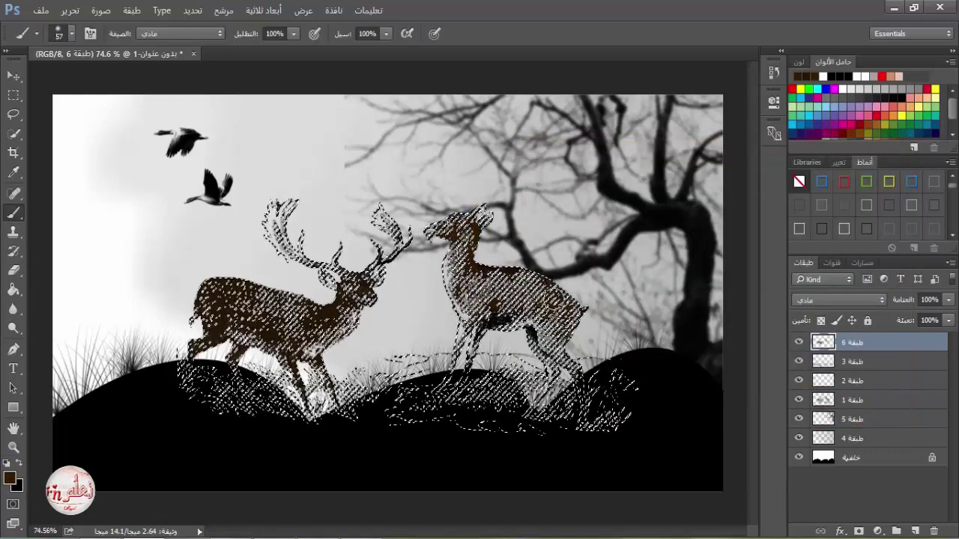
{"action": "mouse_move", "coordinate": [576, 366]}
{"action": "left_mouse_down"}
{"action": "mouse_move", "coordinate": [477, 328]}
{"action": "mouse_move", "coordinate": [471, 356]}
{"action": "mouse_move", "coordinate": [459, 330]}
{"action": "left_mouse_up"}
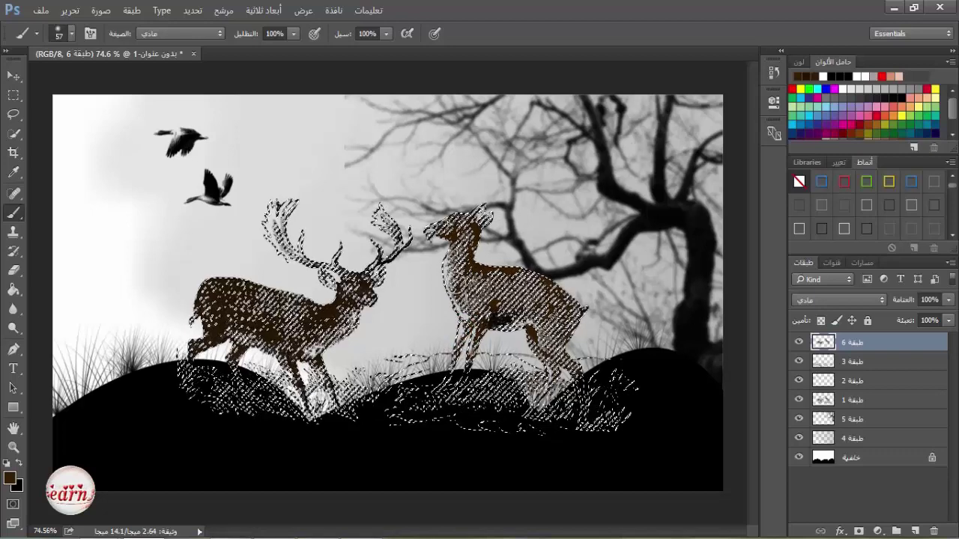
{"action": "left_click", "coordinate": [14, 95]}
{"action": "left_click", "coordinate": [75, 132]}
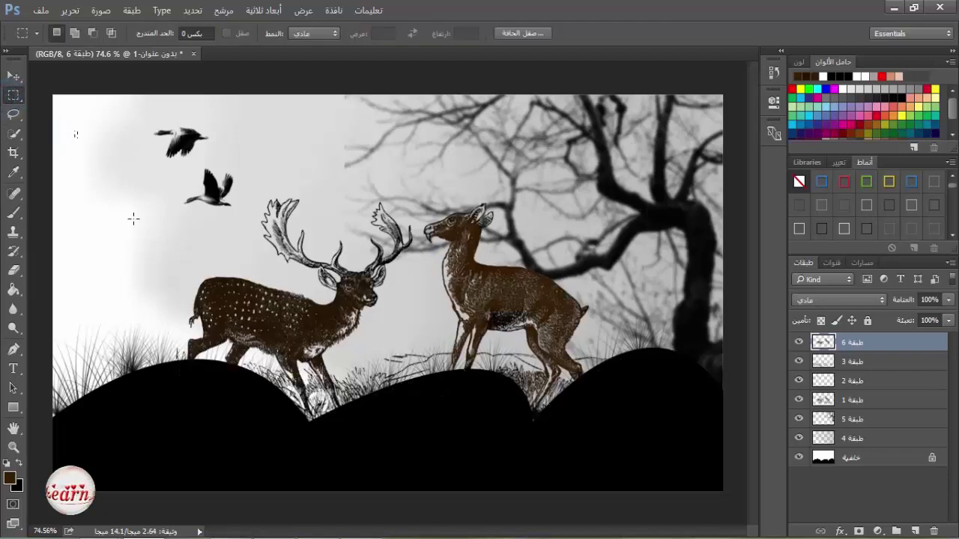
- Set the brown paint layer's blend mode to تغشية (Overlay) and compare the deer with the layer hidden and shown
{"action": "left_click", "coordinate": [798, 342]}
{"action": "left_click", "coordinate": [799, 342]}
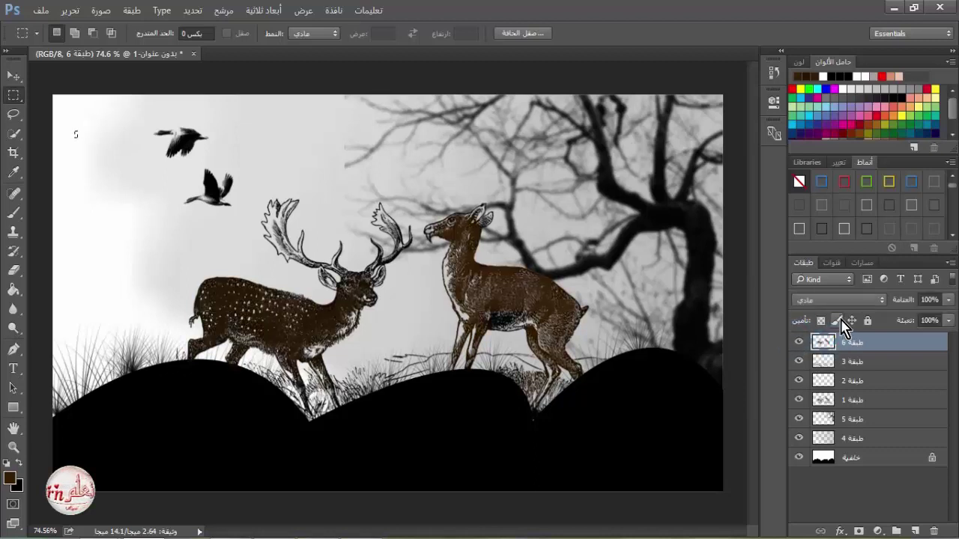
{"action": "left_click", "coordinate": [839, 300]}
{"action": "left_click", "coordinate": [821, 159]}
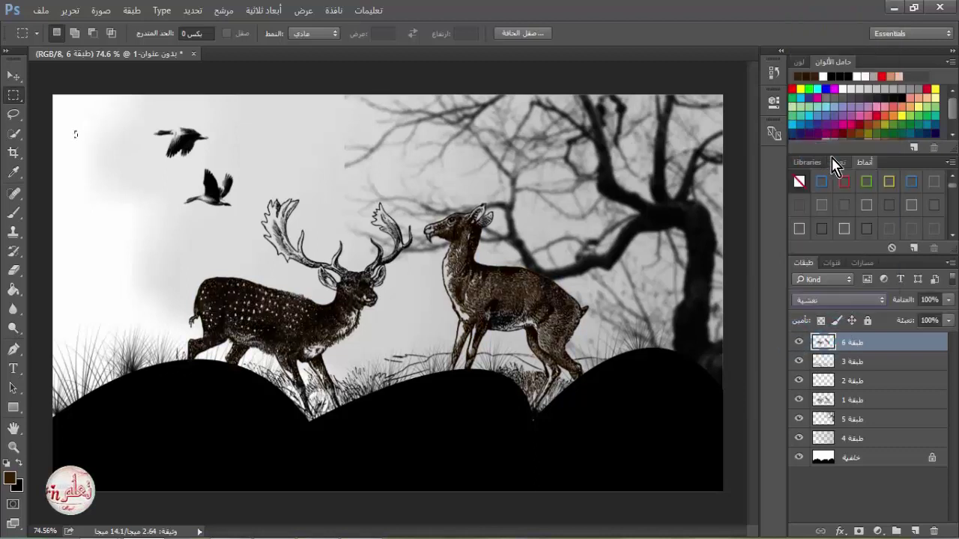
{"action": "left_click", "coordinate": [799, 341]}
{"action": "left_click", "coordinate": [799, 341]}
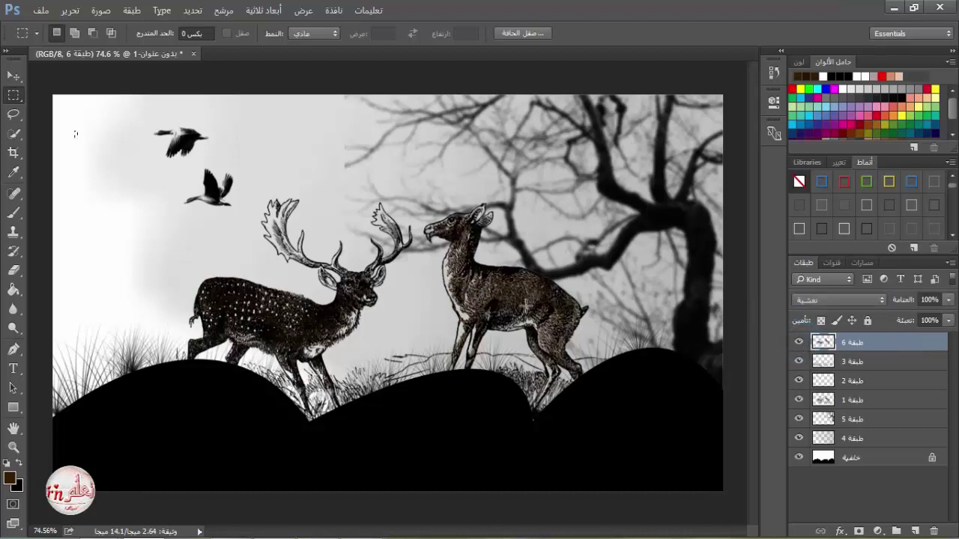
- Examine the complete scene and the colored deer at several zoom levels
{"action": "key", "text": "alt"}
{"action": "left_click", "coordinate": [14, 77]}
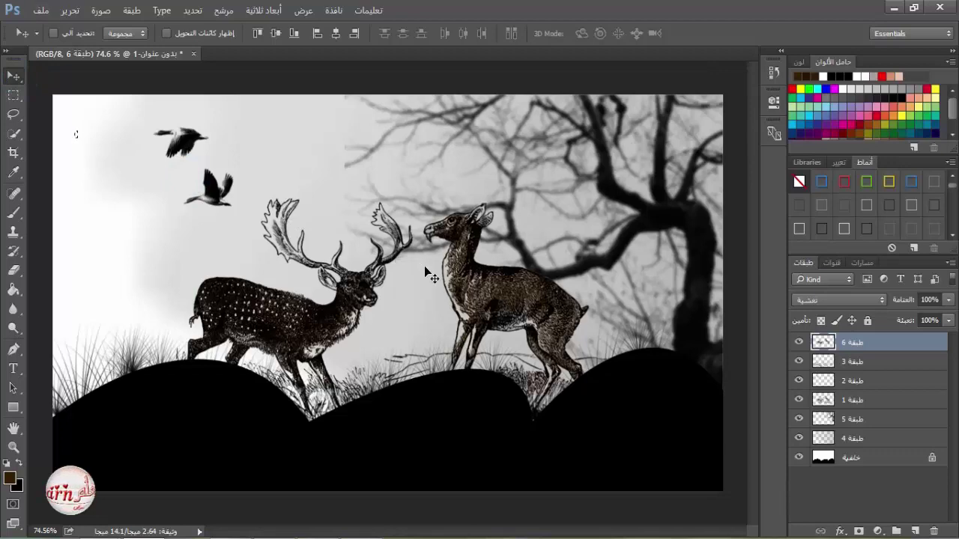
{"action": "mouse_move", "coordinate": [423, 267]}
{"action": "left_mouse_down"}
{"action": "mouse_move", "coordinate": [425, 280]}
{"action": "mouse_move", "coordinate": [426, 265]}
{"action": "left_mouse_up"}
{"action": "scroll", "coordinate": [430, 264], "scroll_direction": "down", "scroll_amount": 10}
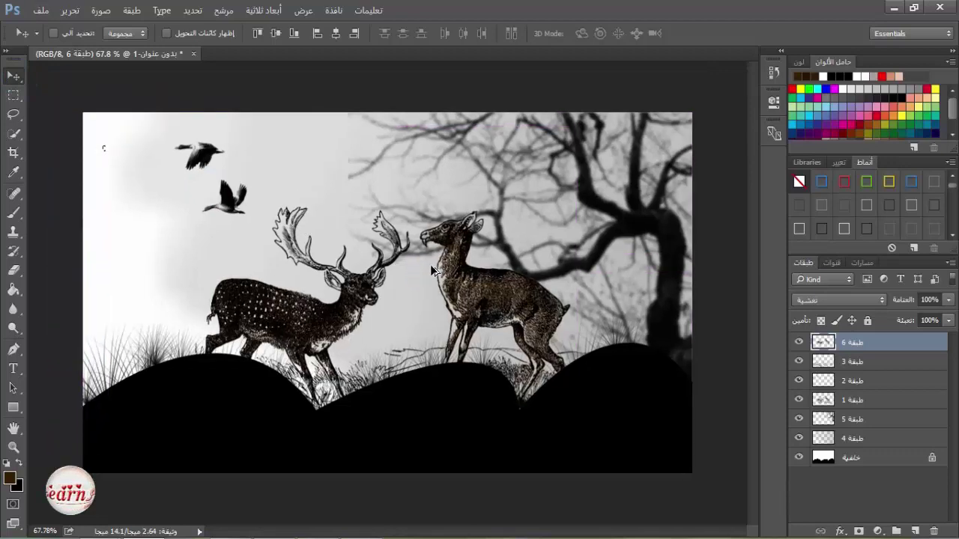
{"action": "scroll", "coordinate": [386, 239], "scroll_direction": "up", "scroll_amount": 5}
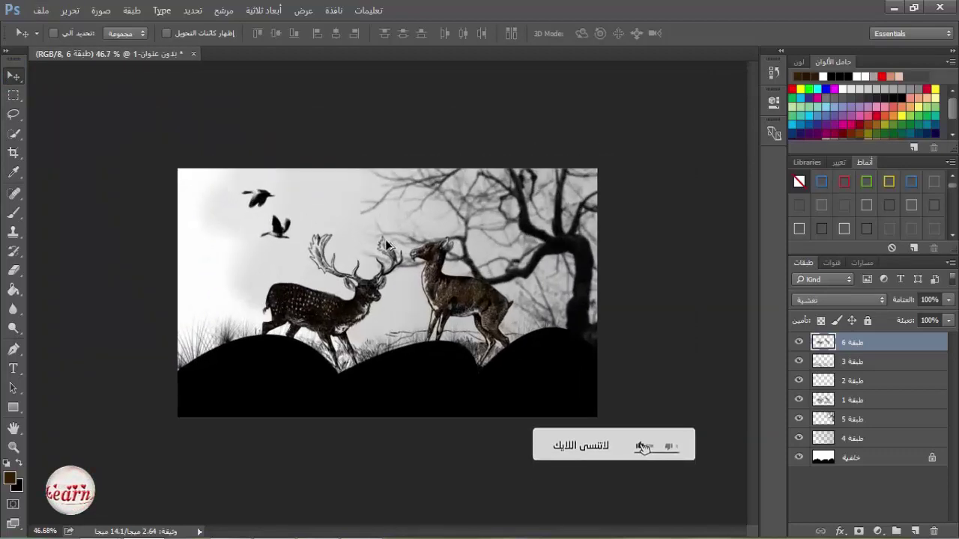
{"action": "scroll", "coordinate": [388, 251], "scroll_direction": "down", "scroll_amount": 3}
{"action": "scroll", "coordinate": [388, 251], "scroll_direction": "up", "scroll_amount": 5}
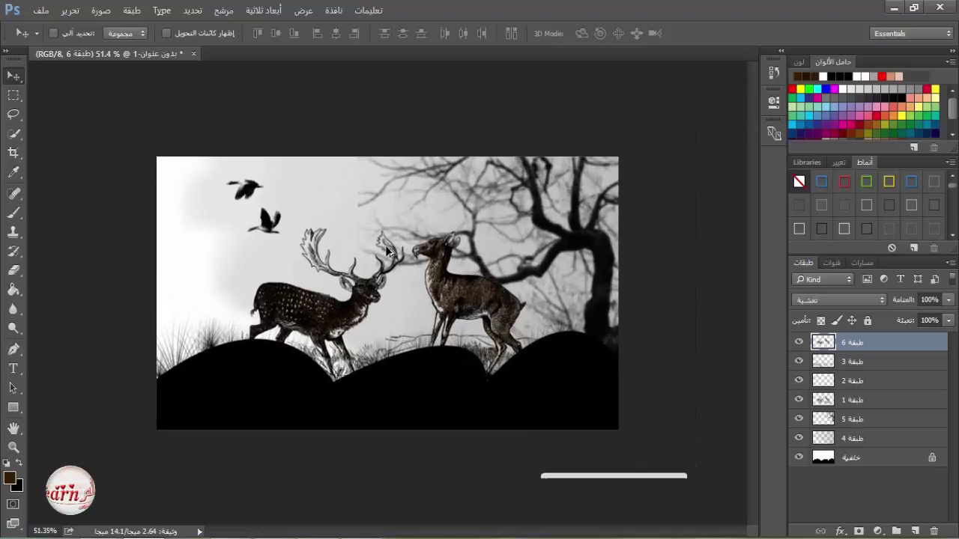
{"action": "scroll", "coordinate": [388, 252], "scroll_direction": "down", "scroll_amount": 3}
{"action": "key", "text": "alt"}
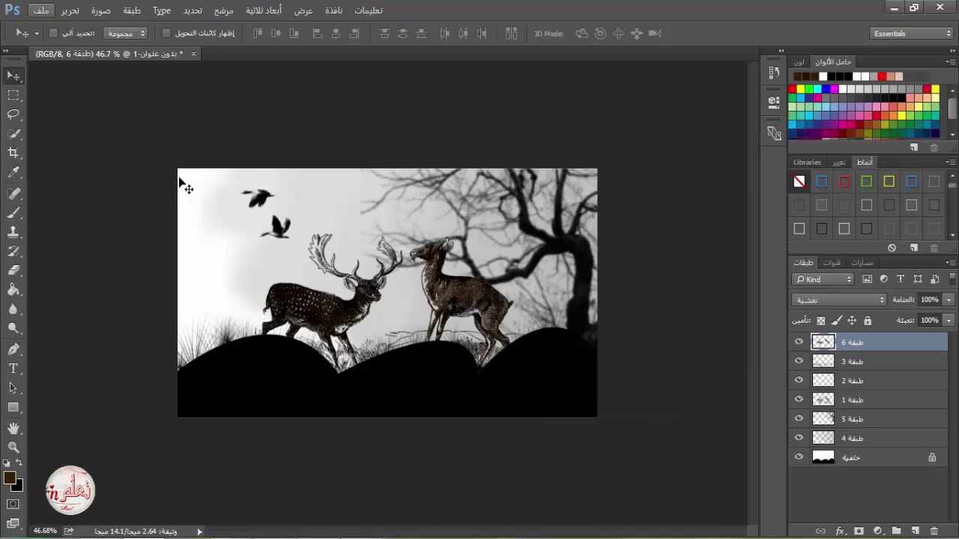
- Minimize Photoshop, switch to YouTube in the browser, and subscribe to the تعلم Learn channel
{"action": "left_click", "coordinate": [894, 9]}
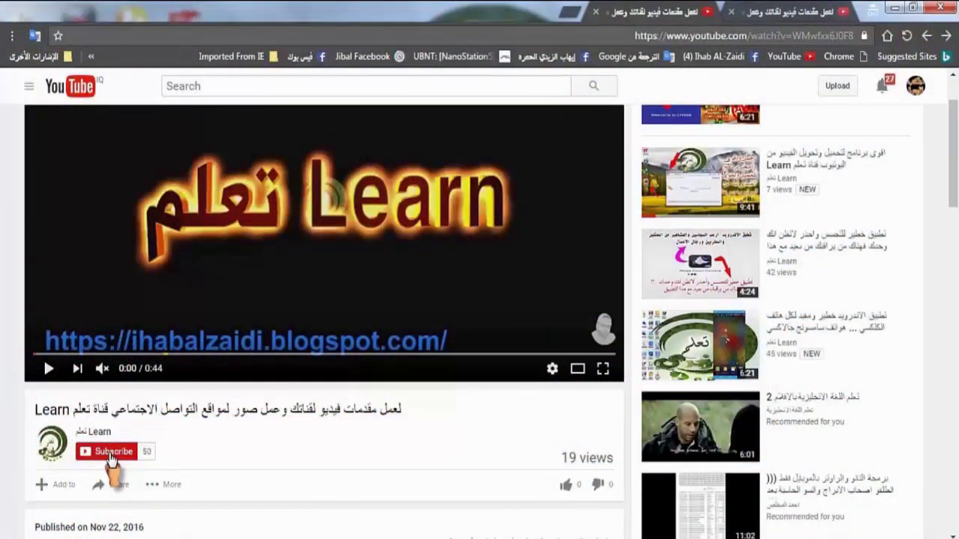
{"action": "left_click", "coordinate": [111, 453]}
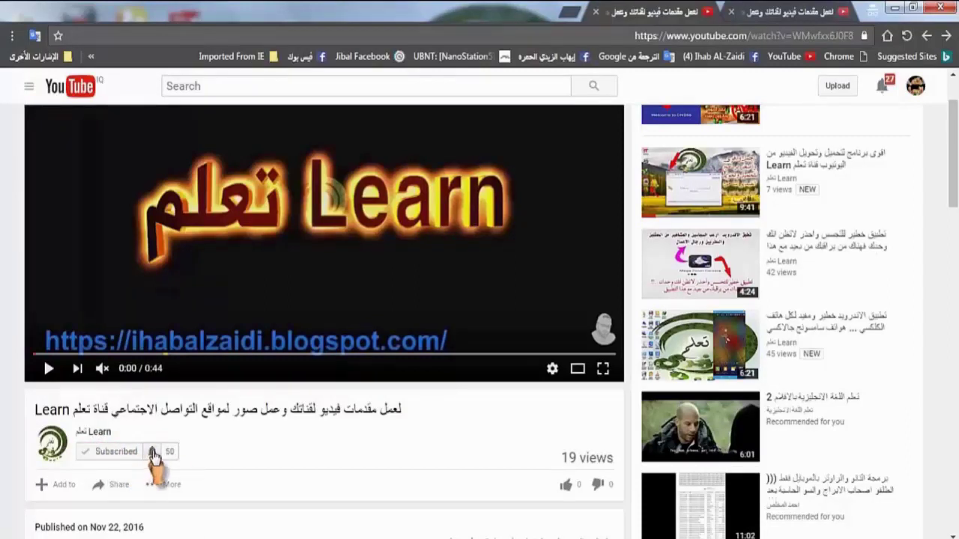
- Turn on all notifications for the تعلم Learn channel and save the notification setting
{"action": "left_click", "coordinate": [150, 453]}
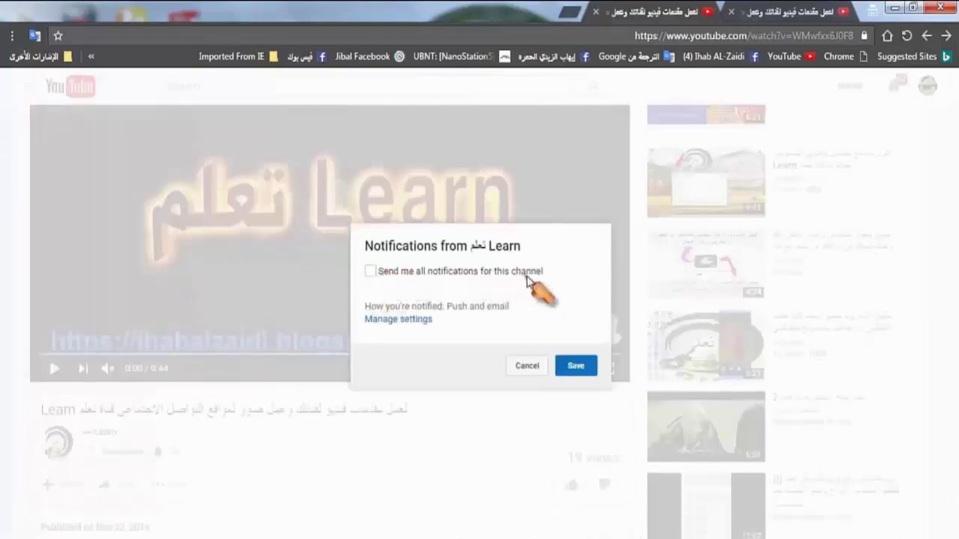
{"action": "left_click", "coordinate": [370, 271]}
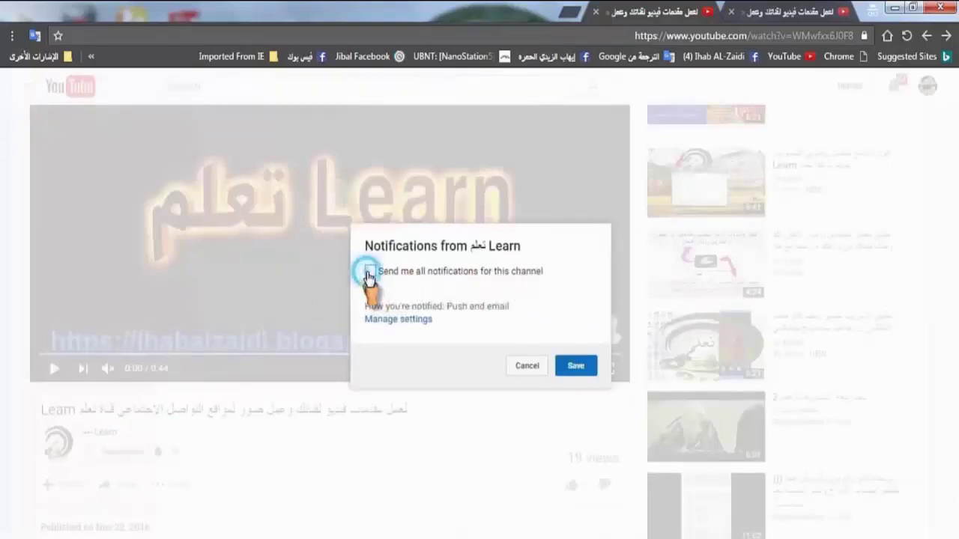
{"action": "left_click", "coordinate": [575, 367]}
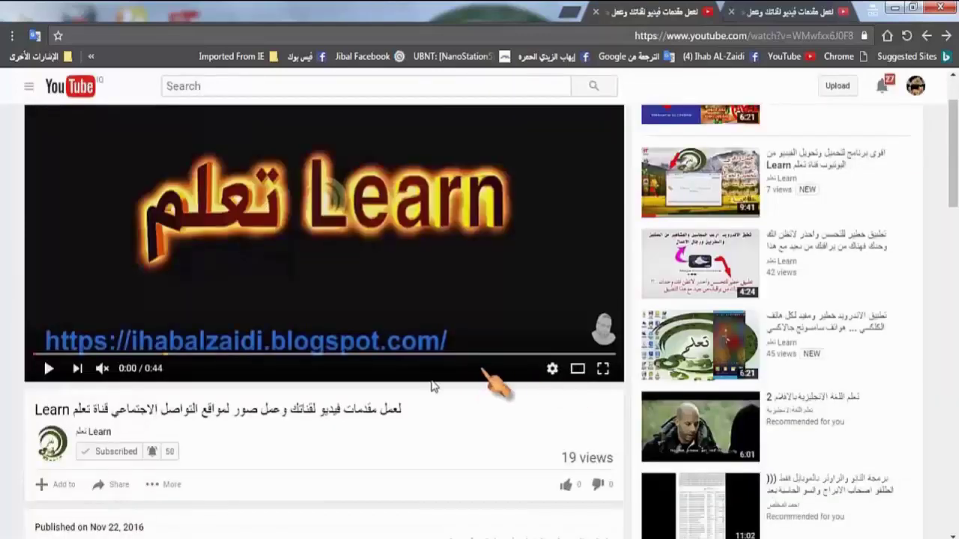
- Like the intro-making video and open its sharing options
{"action": "scroll", "coordinate": [427, 390], "scroll_direction": "down", "scroll_amount": 1}
{"action": "scroll", "coordinate": [405, 389], "scroll_direction": "down", "scroll_amount": 1}
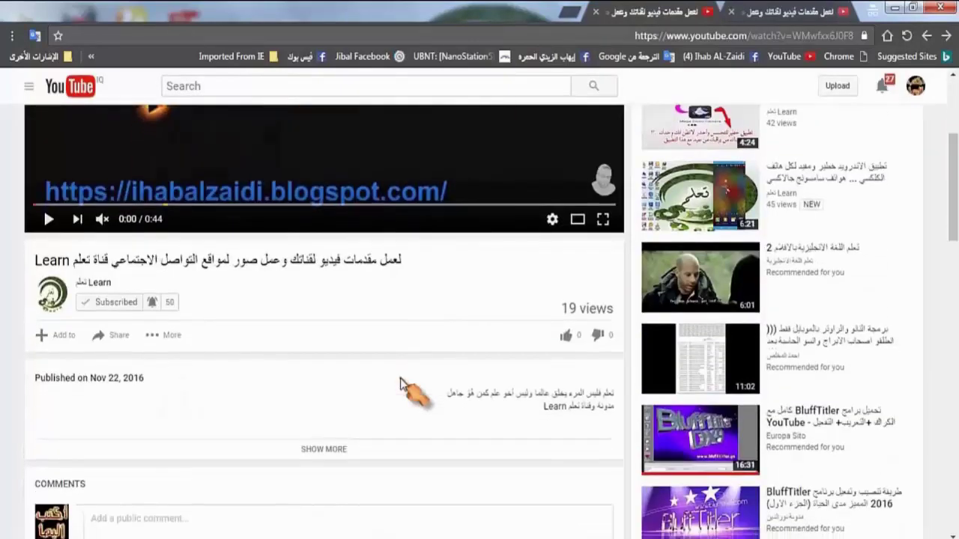
{"action": "left_click", "coordinate": [567, 339]}
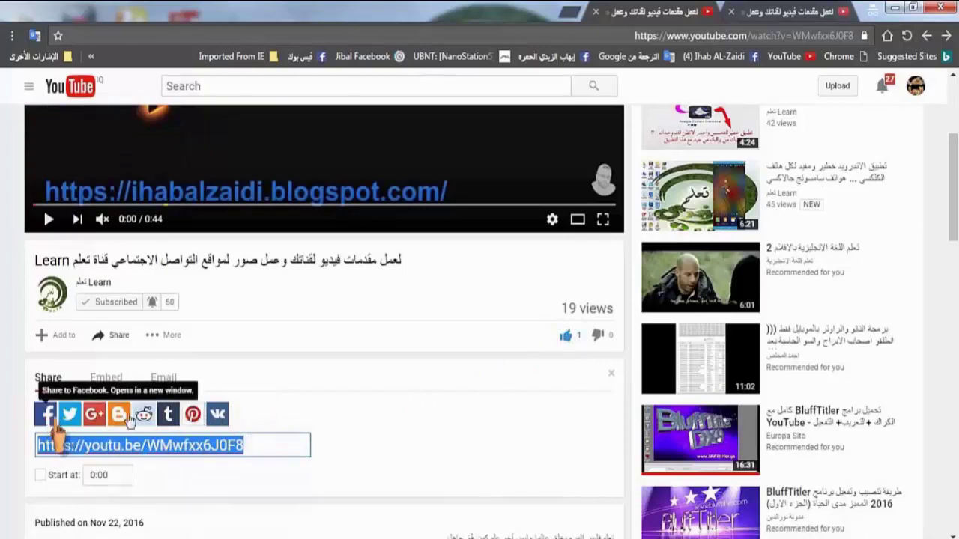
- Start a public comment under the video with the letter ا
{"action": "scroll", "coordinate": [396, 424], "scroll_direction": "down", "scroll_amount": 2}
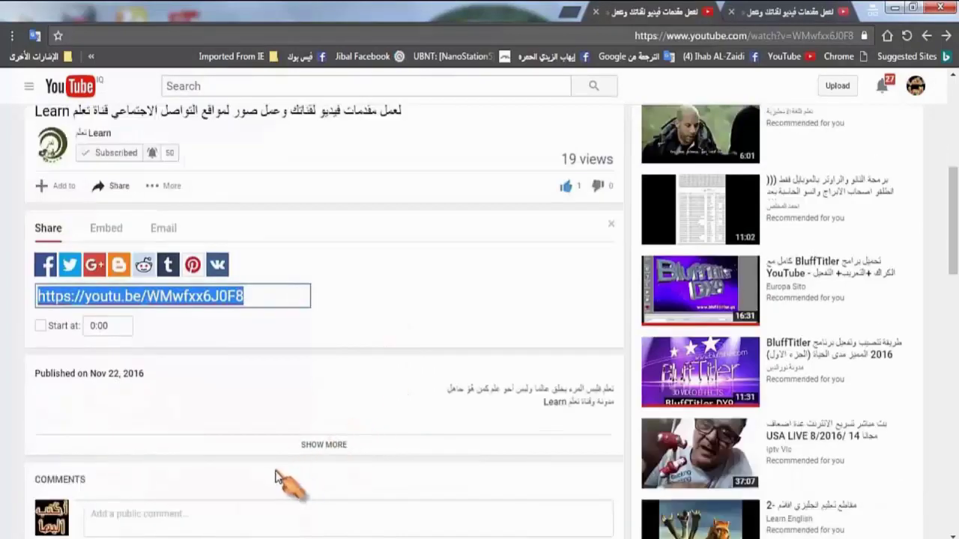
{"action": "scroll", "coordinate": [270, 472], "scroll_direction": "down", "scroll_amount": 1}
{"action": "left_click", "coordinate": [257, 444]}
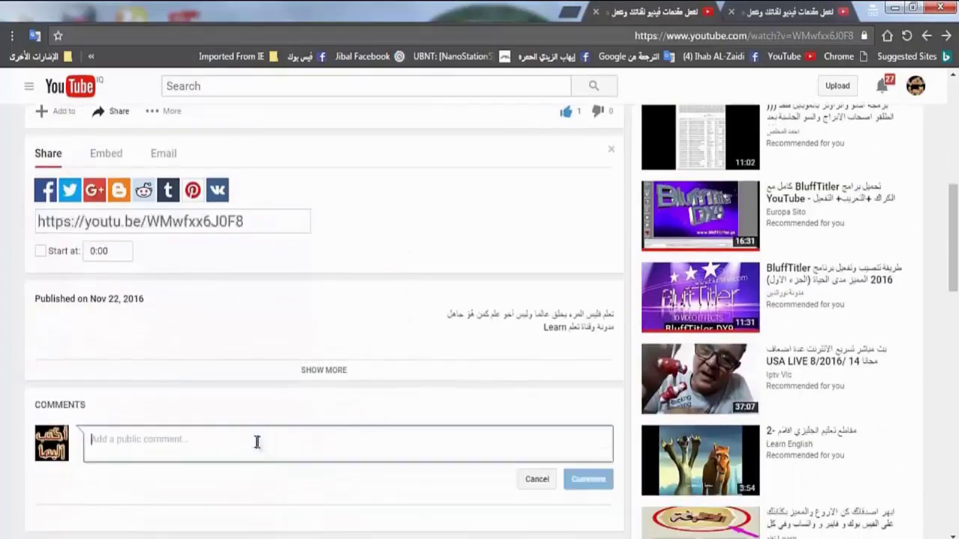
{"action": "type", "text": "ا"}
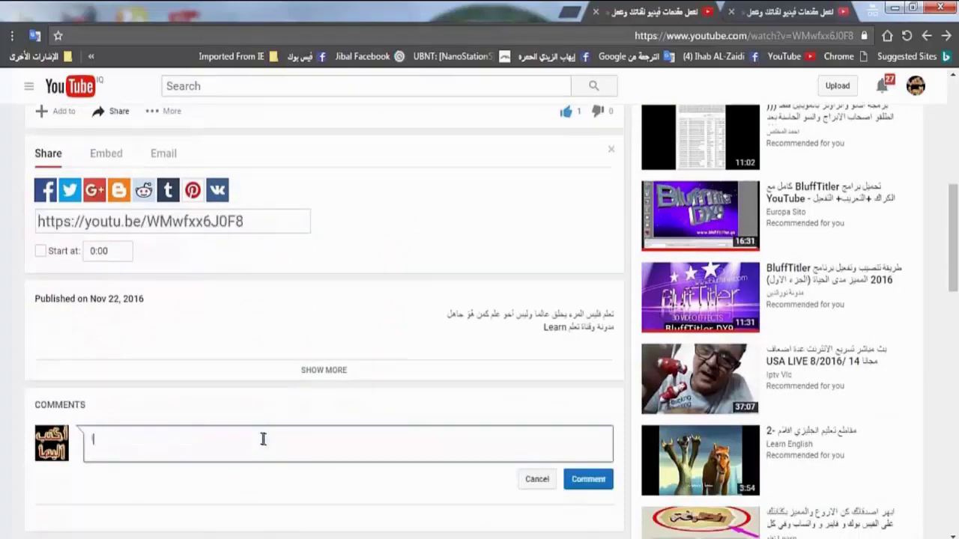